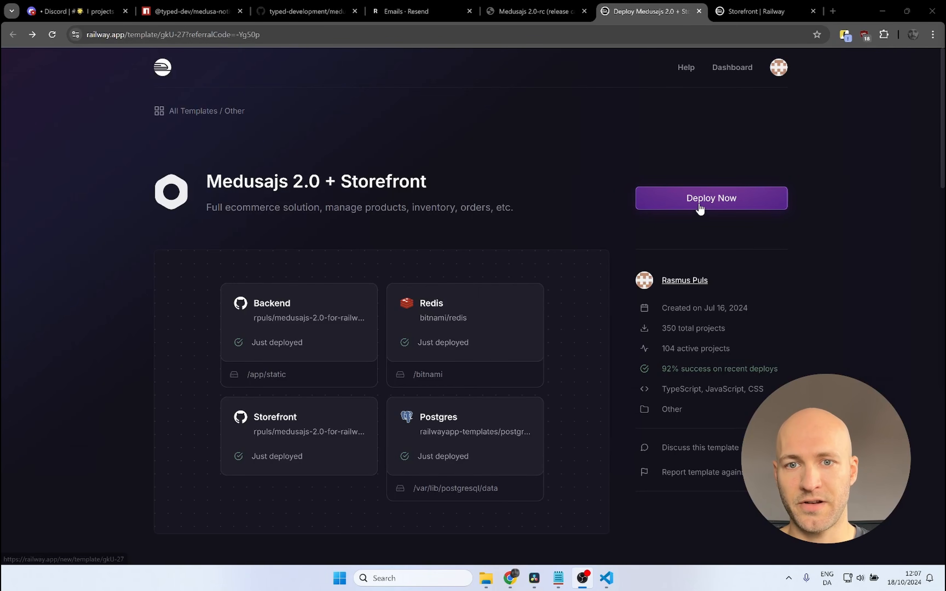
Step: Deploy the Medusajs 2.0 + Storefront template with its four services as a new project and reload the project page
click(699, 207)
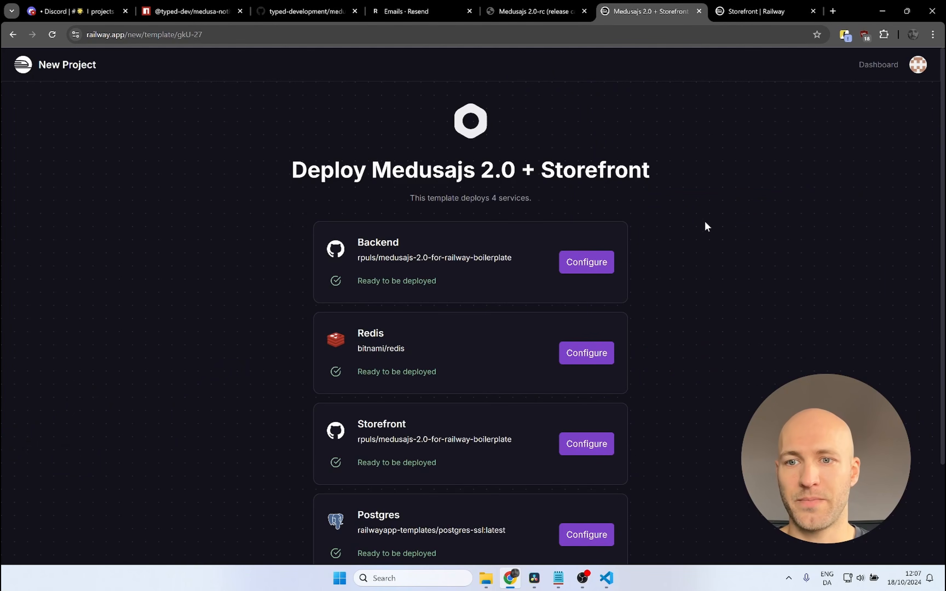
scroll(664, 235, down, 3)
click(450, 483)
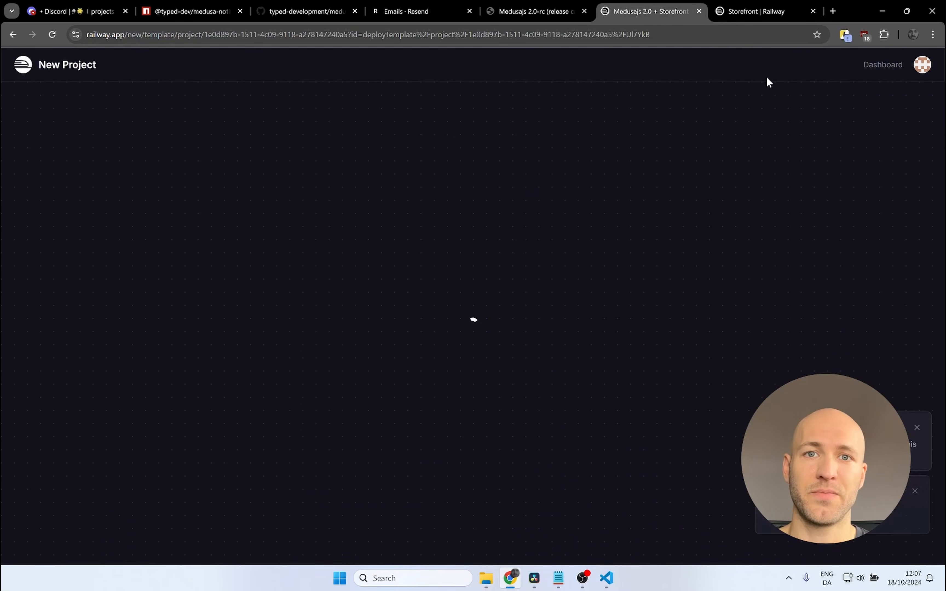
click(50, 34)
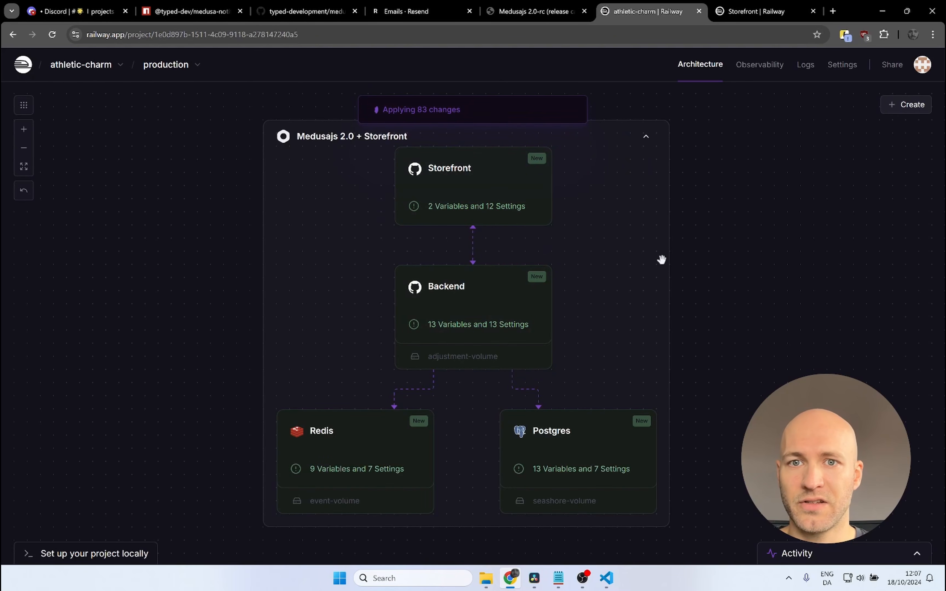
Step: Eject the Backend service from its upstream template repository into a new repository under the personal GitHub account
click(475, 296)
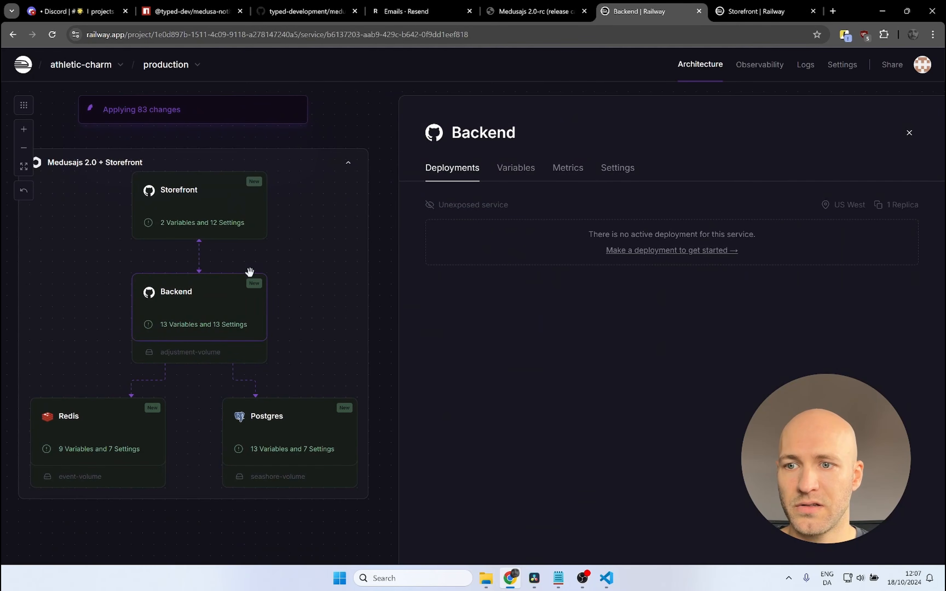
click(618, 168)
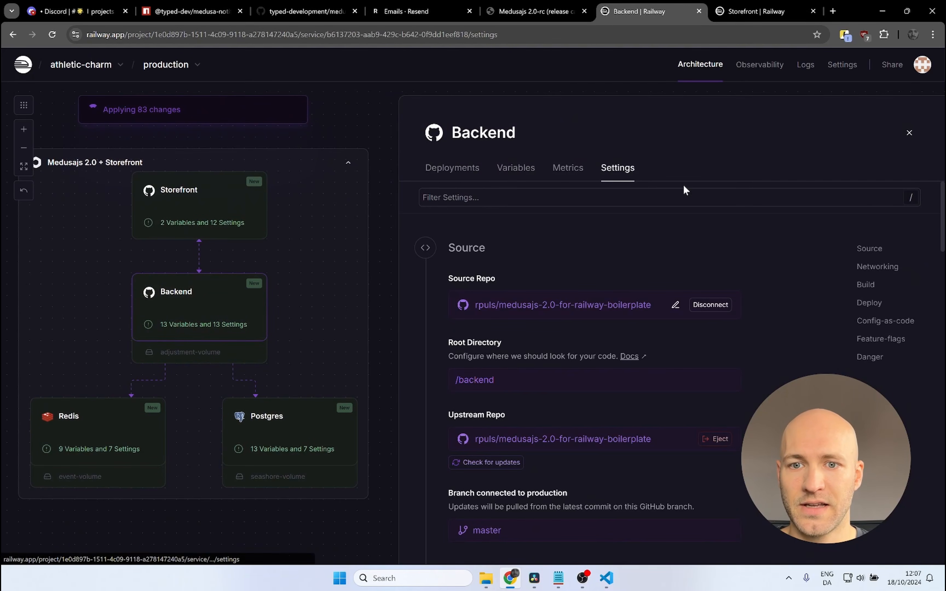
click(717, 436)
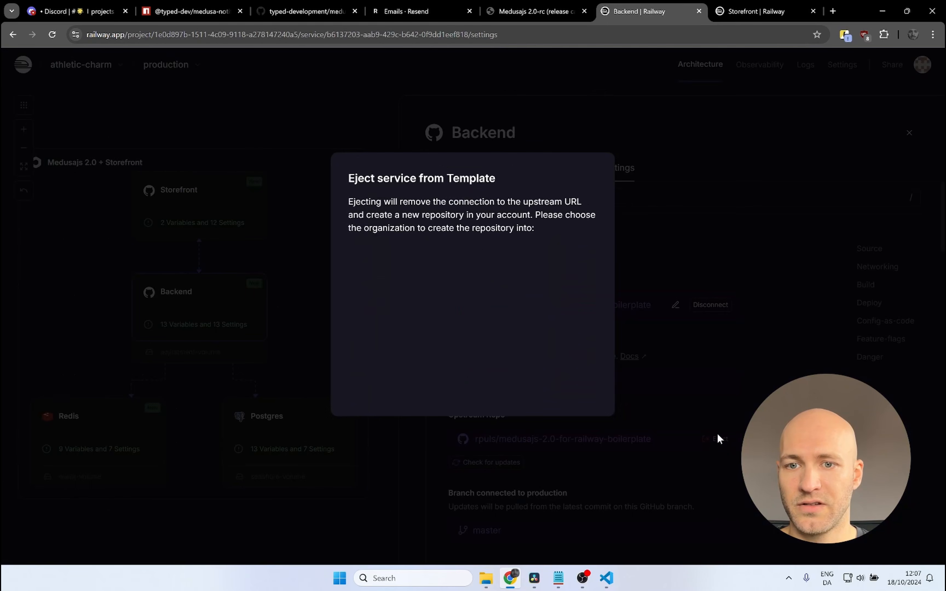
click(362, 271)
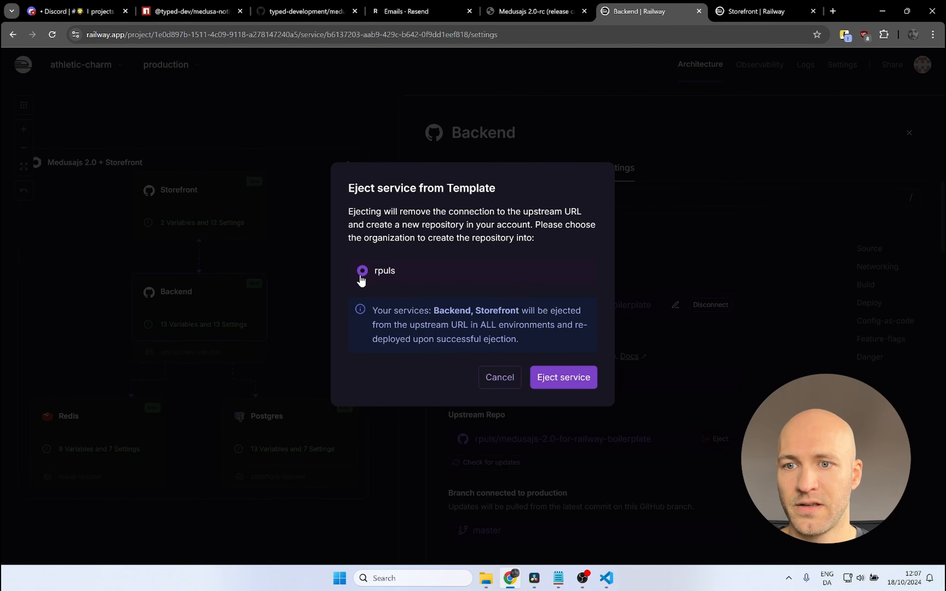
click(554, 387)
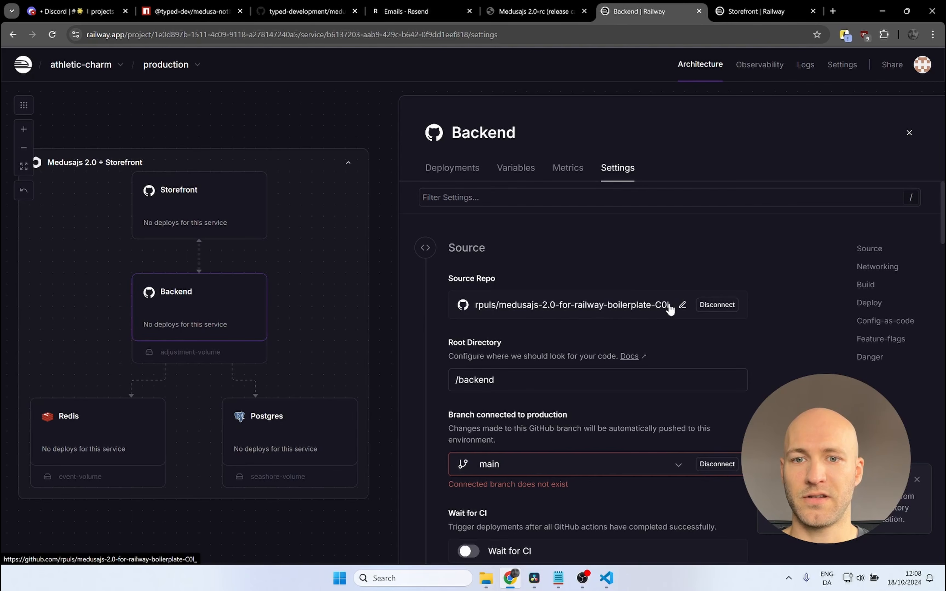
Step: Open the Backend service's new source repository on GitHub and copy its HTTPS clone URL
click(563, 310)
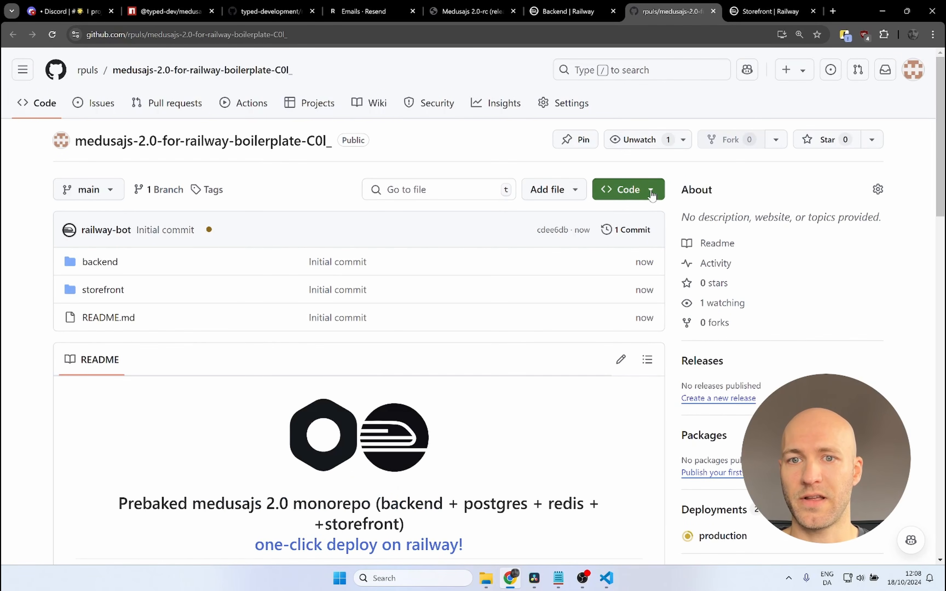
click(652, 191)
click(645, 311)
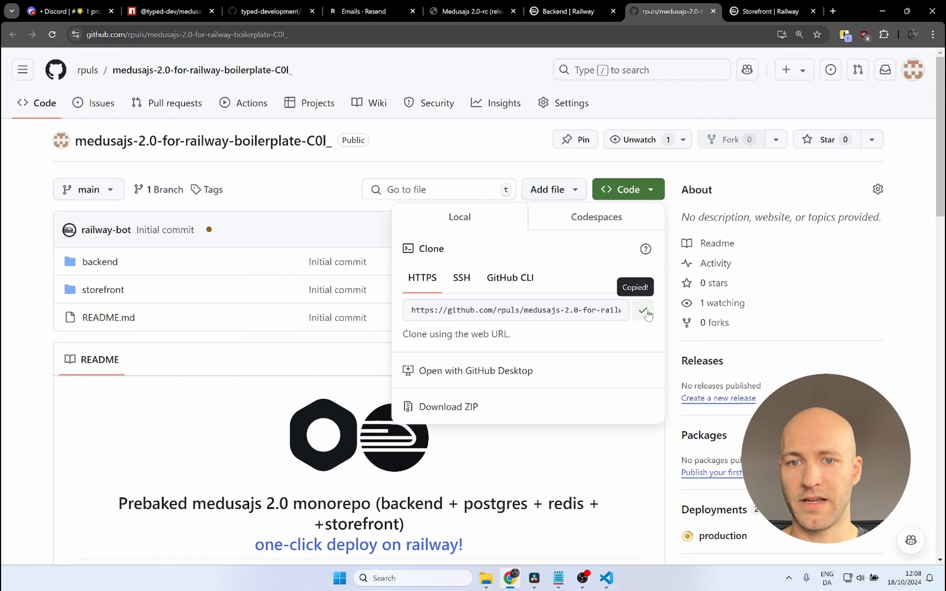
Step: Launch Git Bash and change the working directory to Documents
key(super)
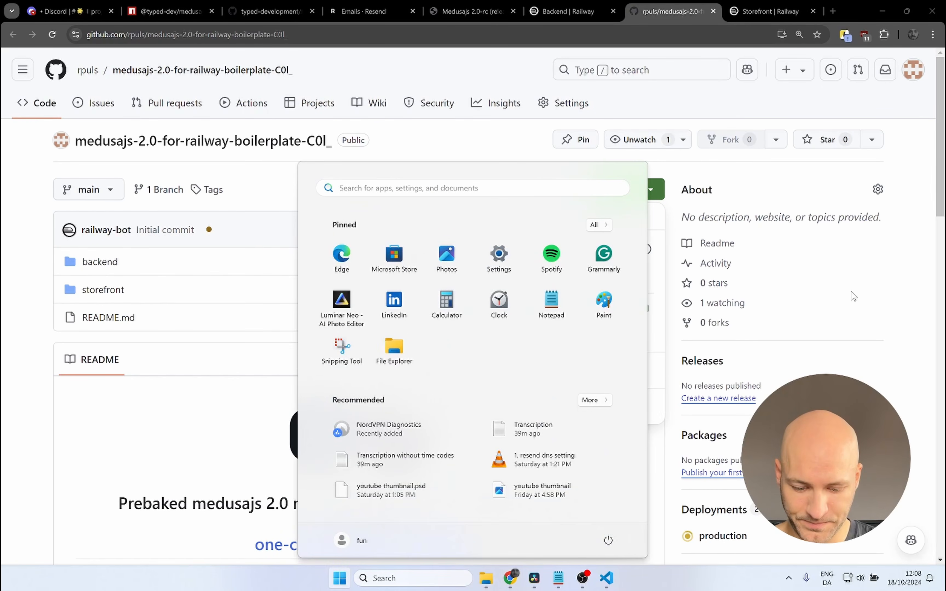
text(git bash)
key(Return)
text(cd doc)
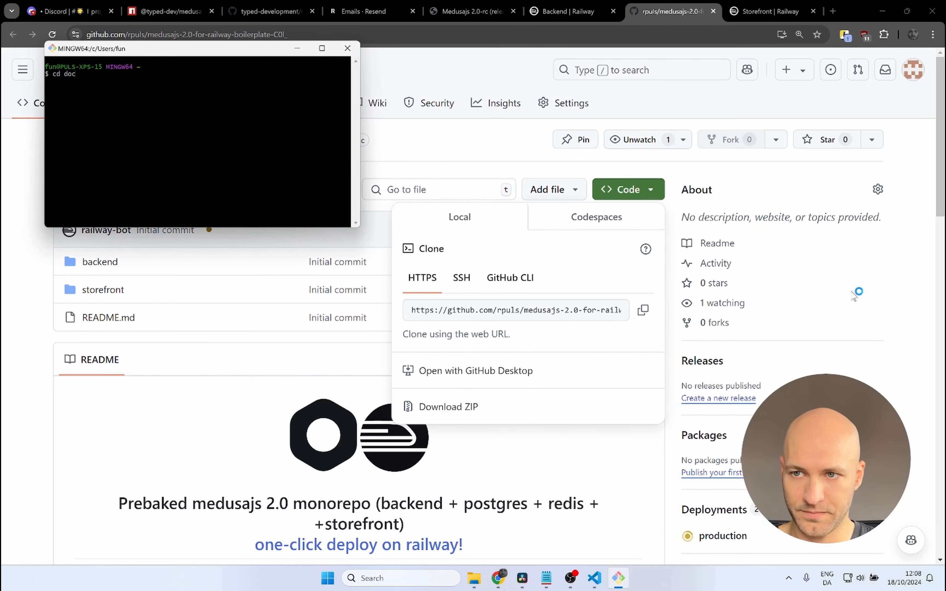
key(Return)
text(cd)
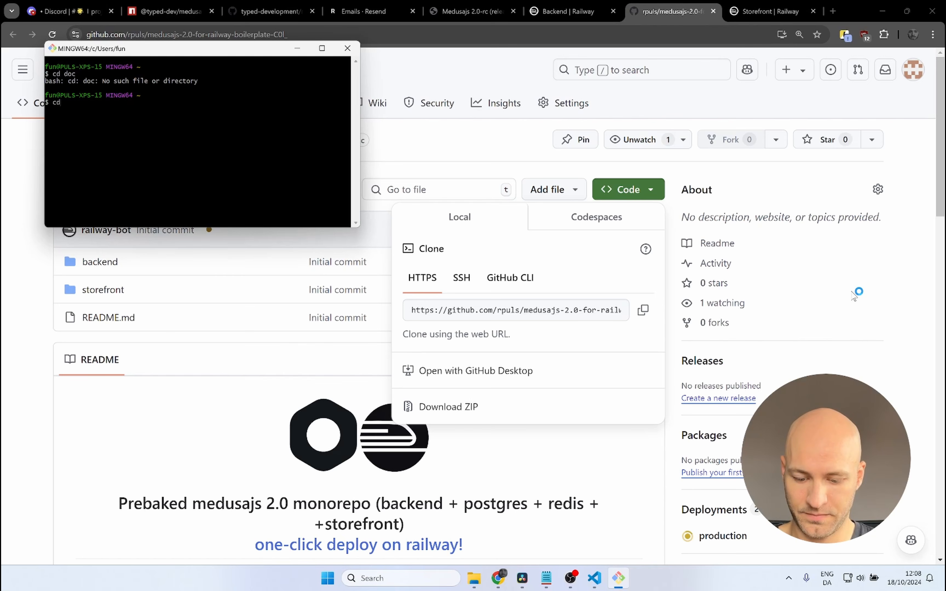
text( Doc)
key(Tab)
key(Return)
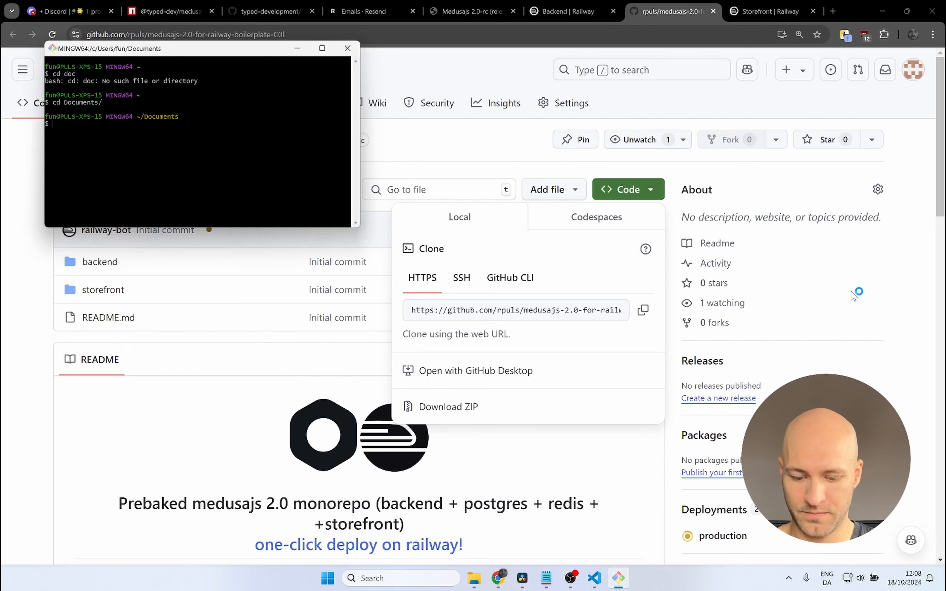
Step: Clone the repository from the copied URL into a folder named medusa-resend with git clone
text(git cl)
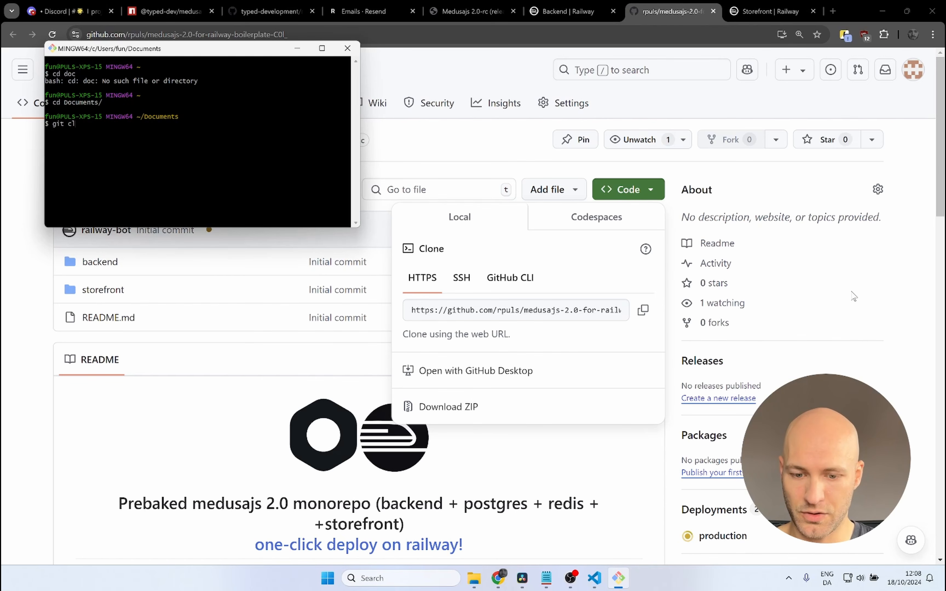
text(ione)
right_click(197, 145)
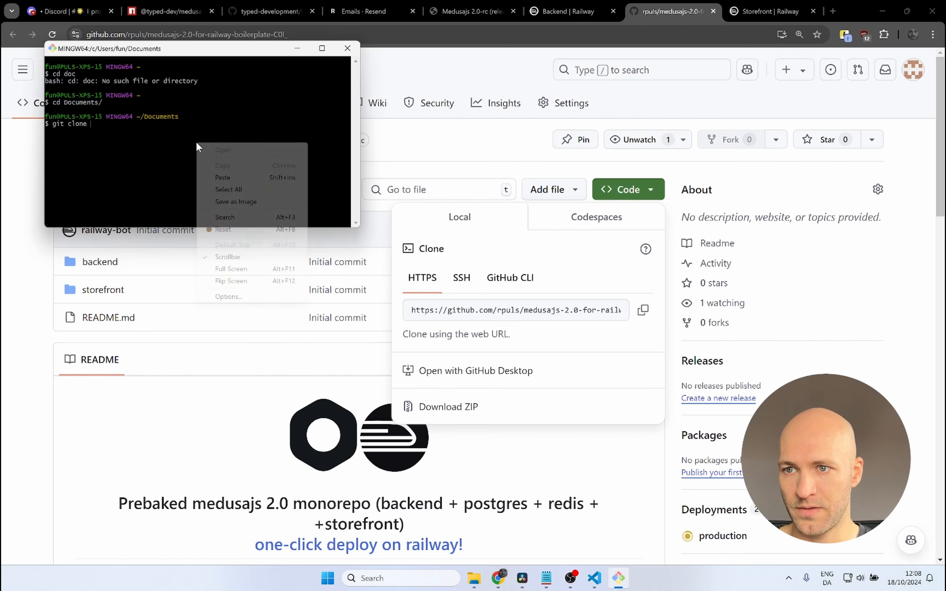
click(225, 177)
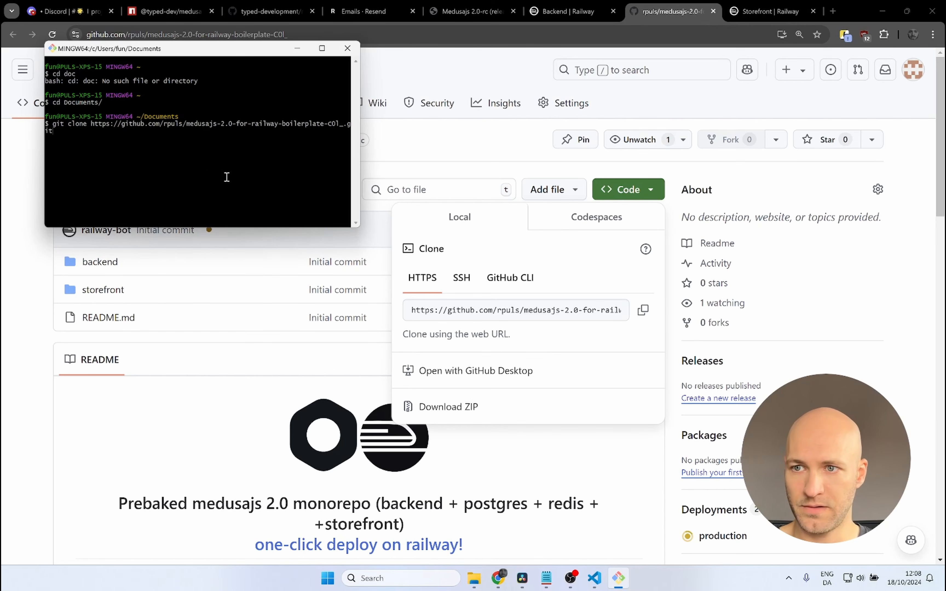
text(medus)
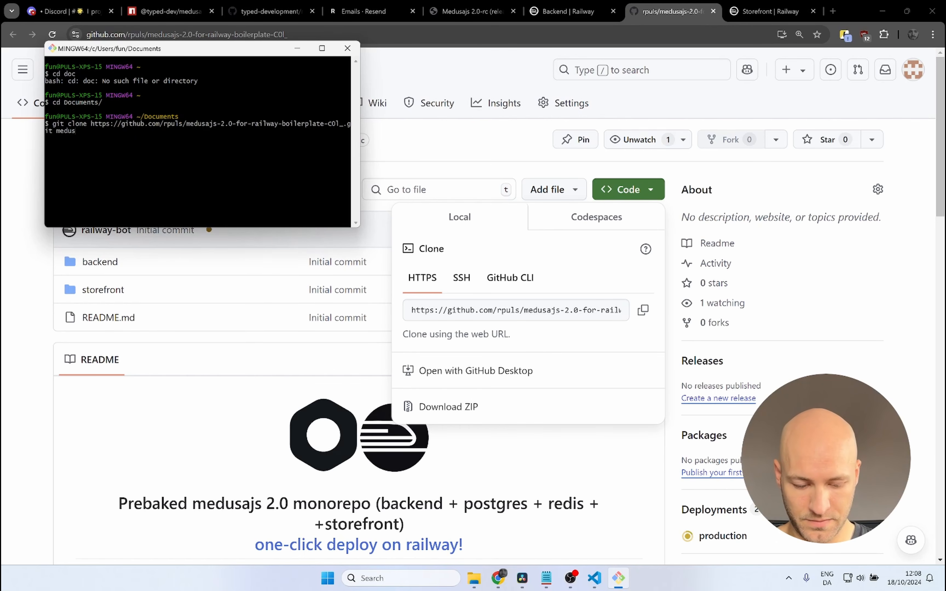
text(a-resend)
key(Return)
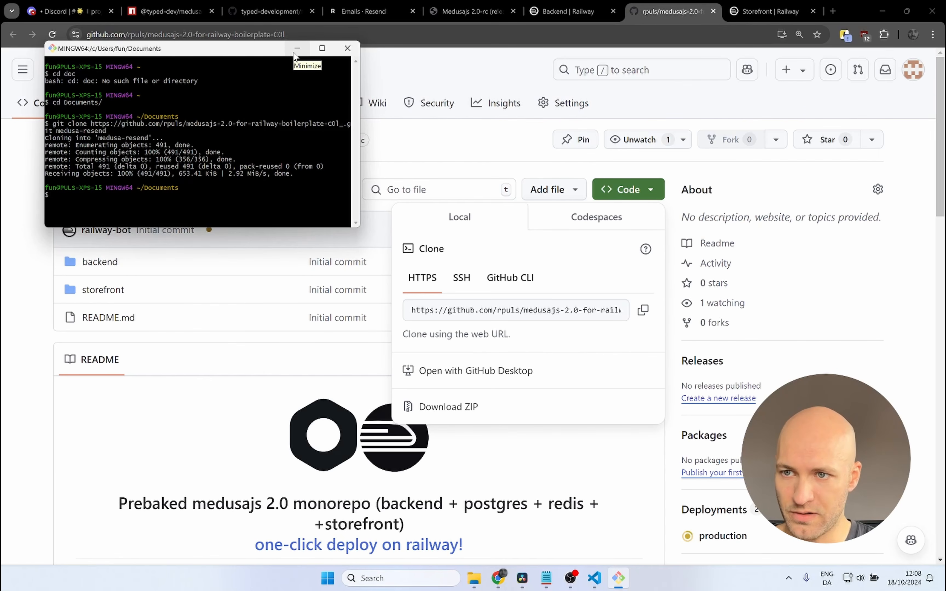
Step: Change into the medusa-resend folder and open it in Visual Studio Code with "code ."
text(cd medusa)
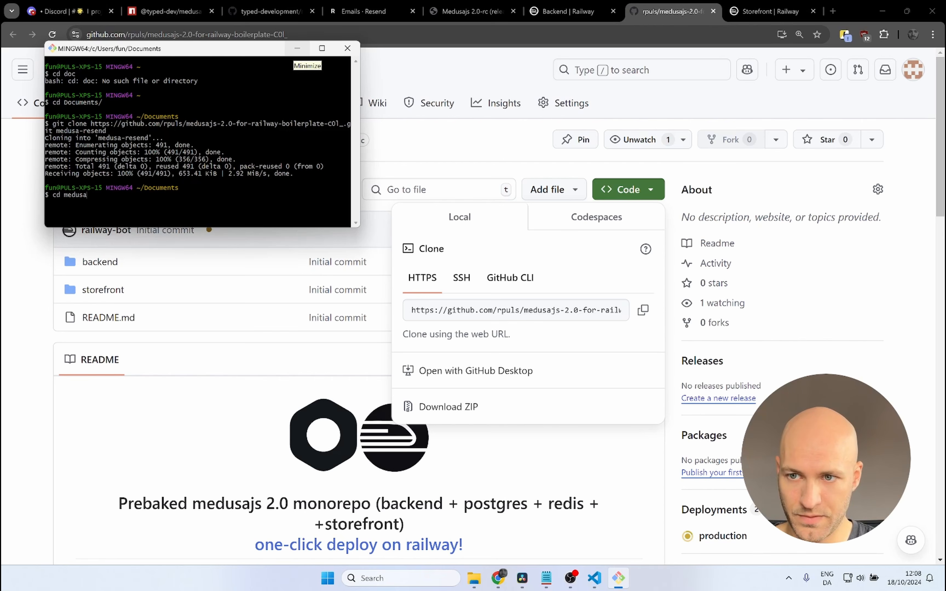
text(-)
key(Tab)
key(Return)
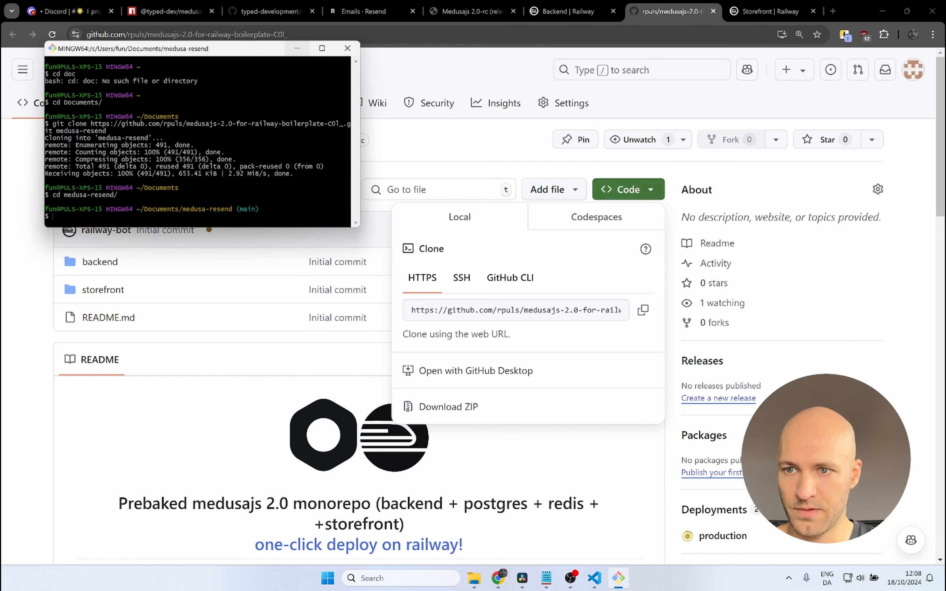
text(cod)
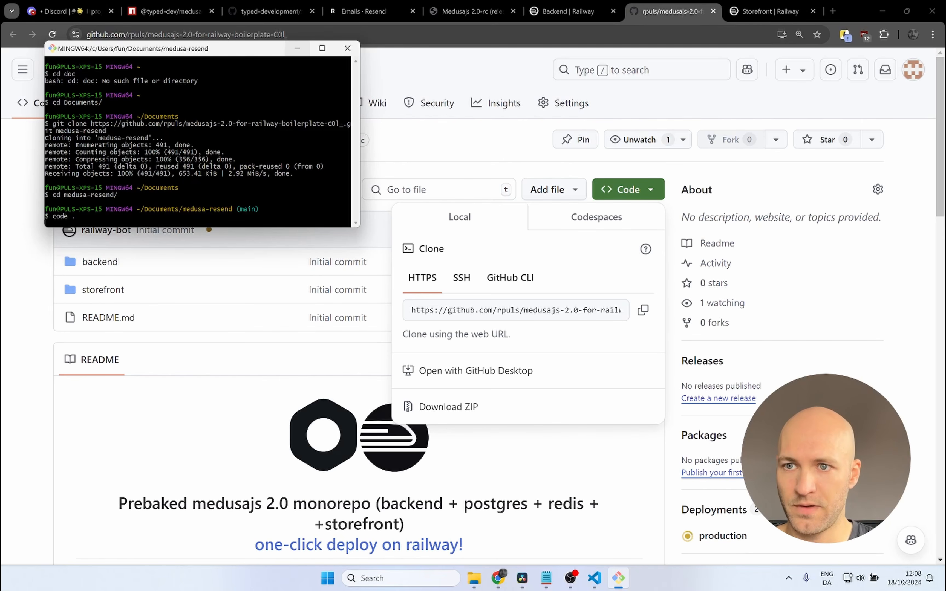
text(e .)
key(Return)
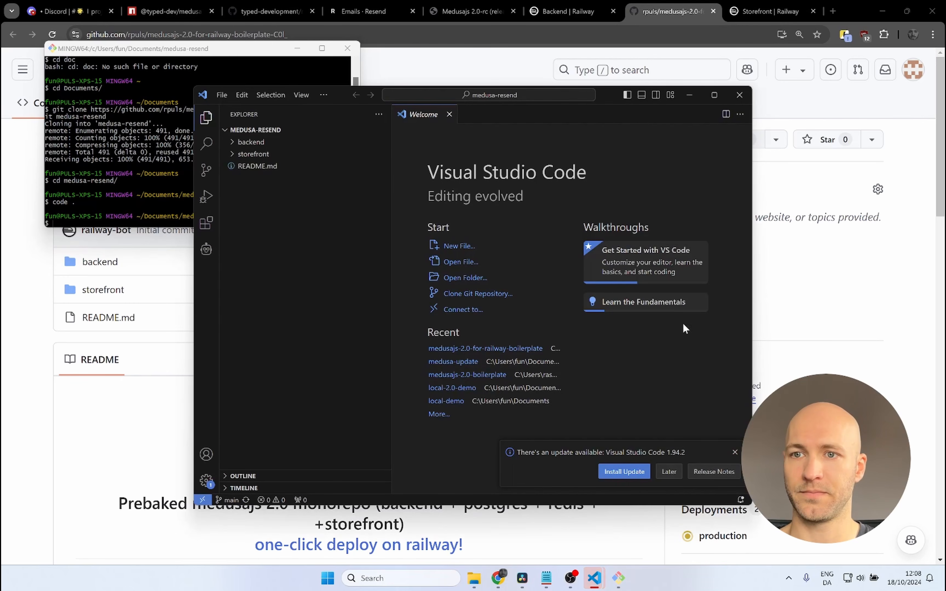
Step: Maximize the editor window and open the .env.template file in the backend folder
click(715, 95)
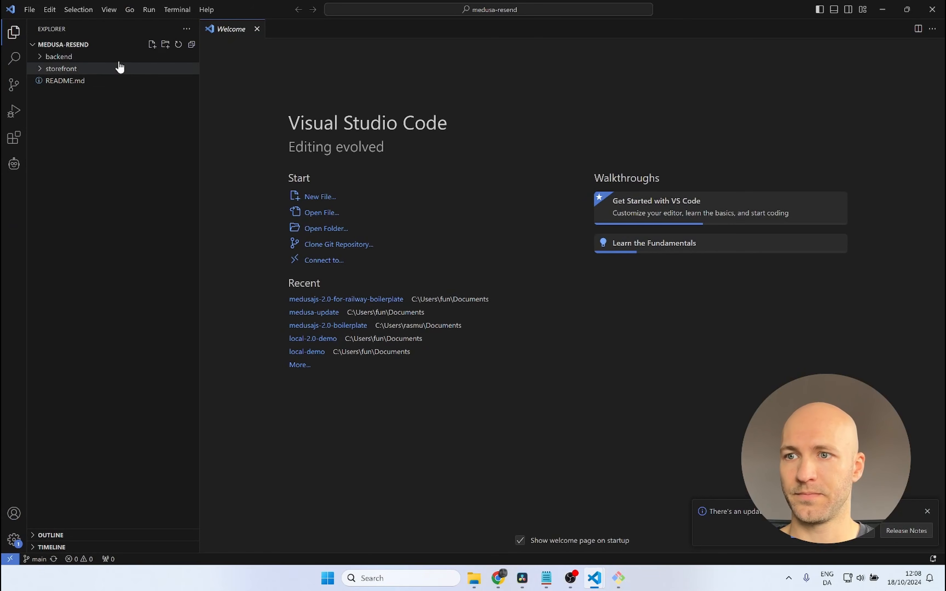
click(59, 57)
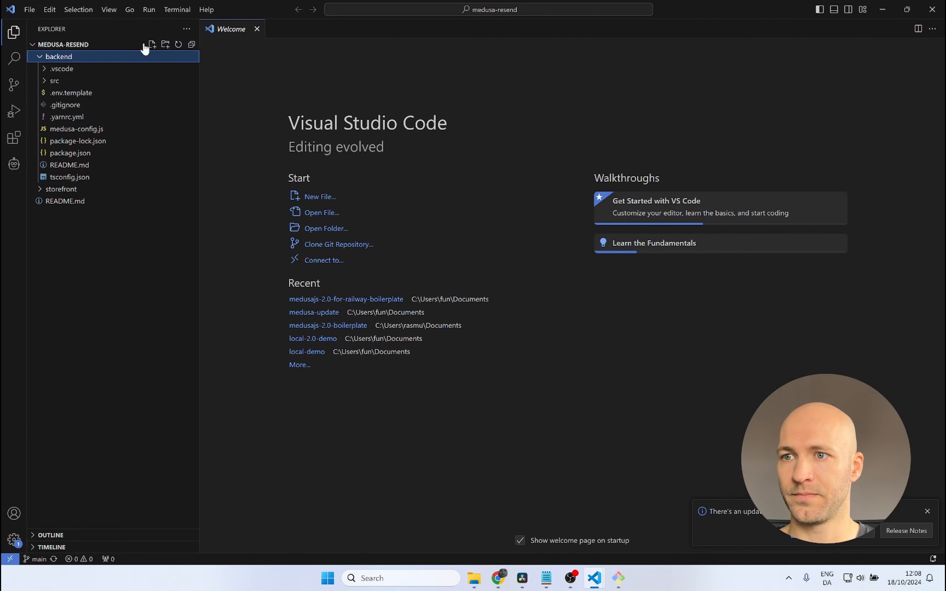
click(79, 93)
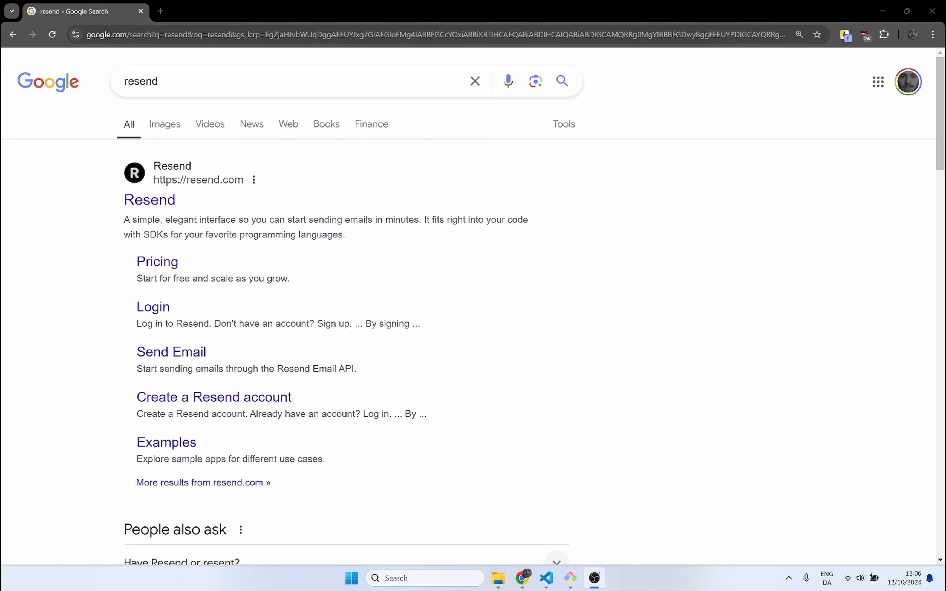
Step: Open the Resend website from the Google results and log in with GitHub
click(150, 201)
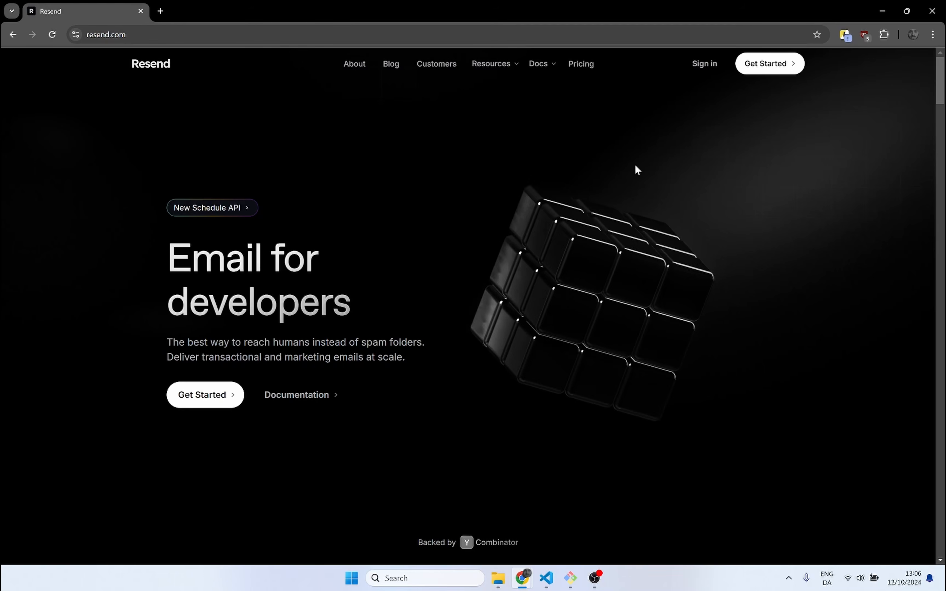
click(704, 64)
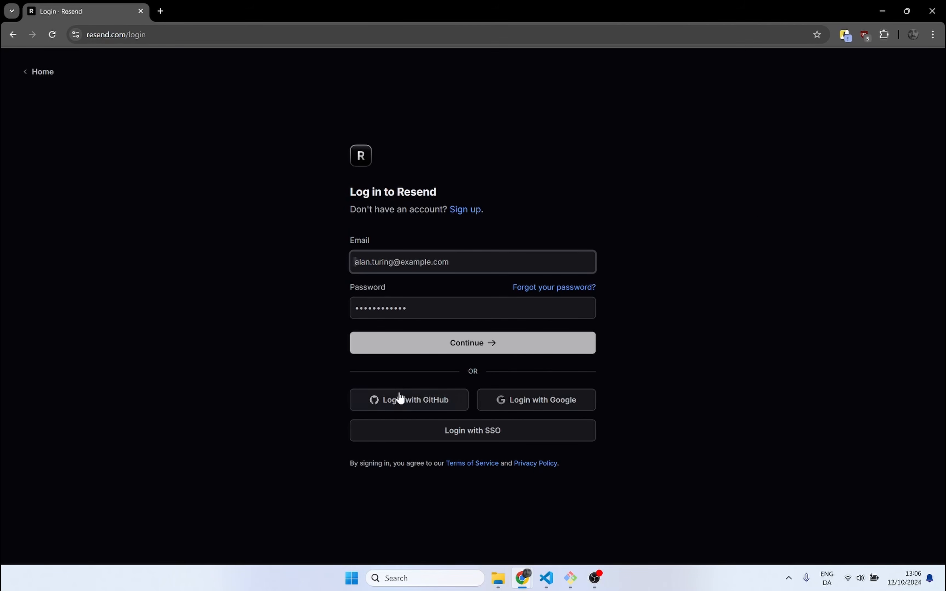
click(396, 403)
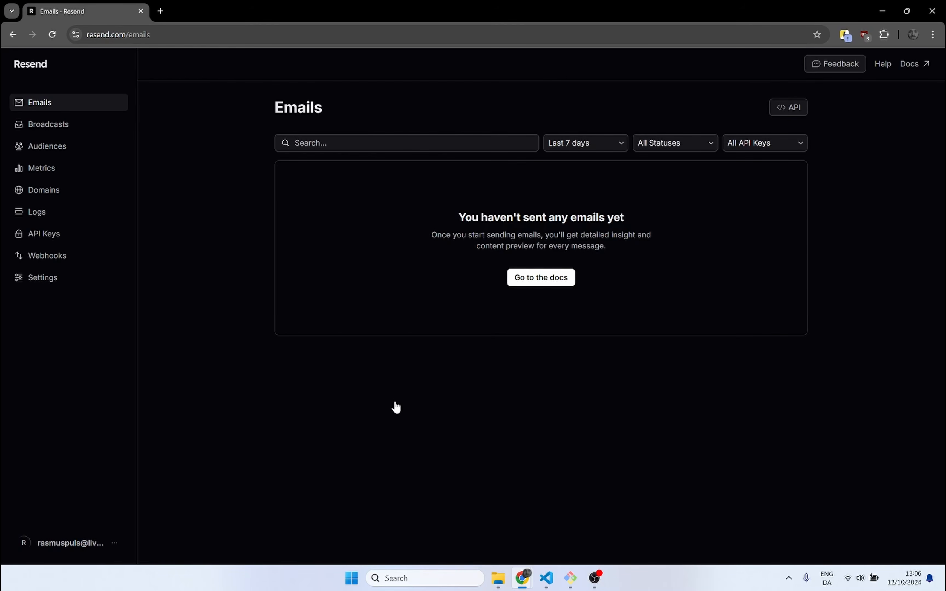
Step: Create a Resend API key named medusajs-app with full access for all domains and copy the key
click(43, 235)
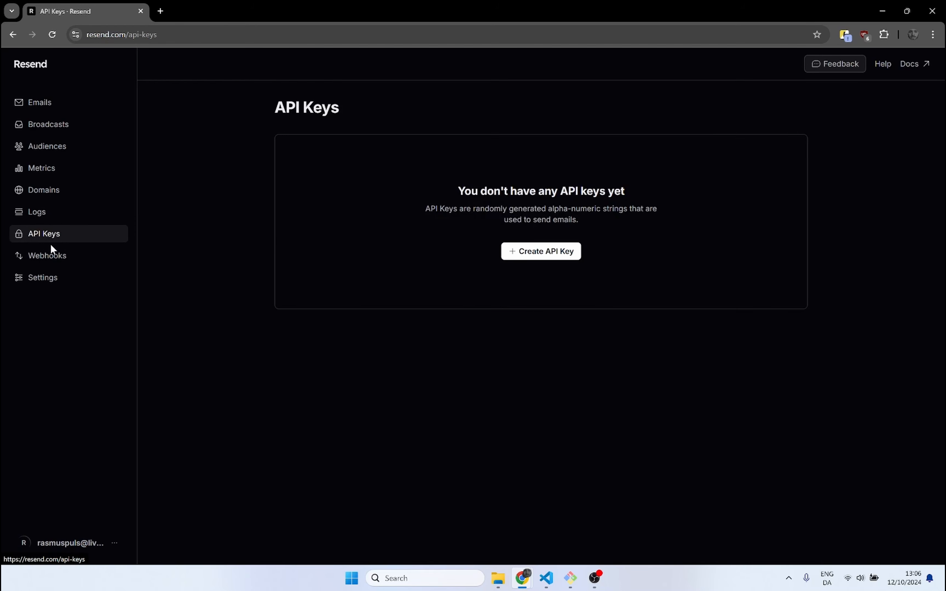
click(546, 256)
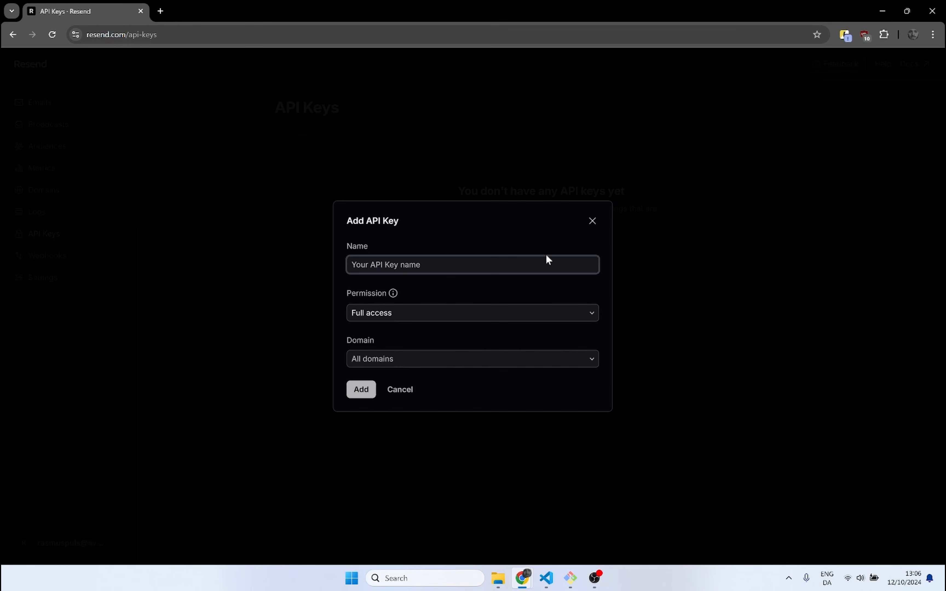
text(medusajs-app)
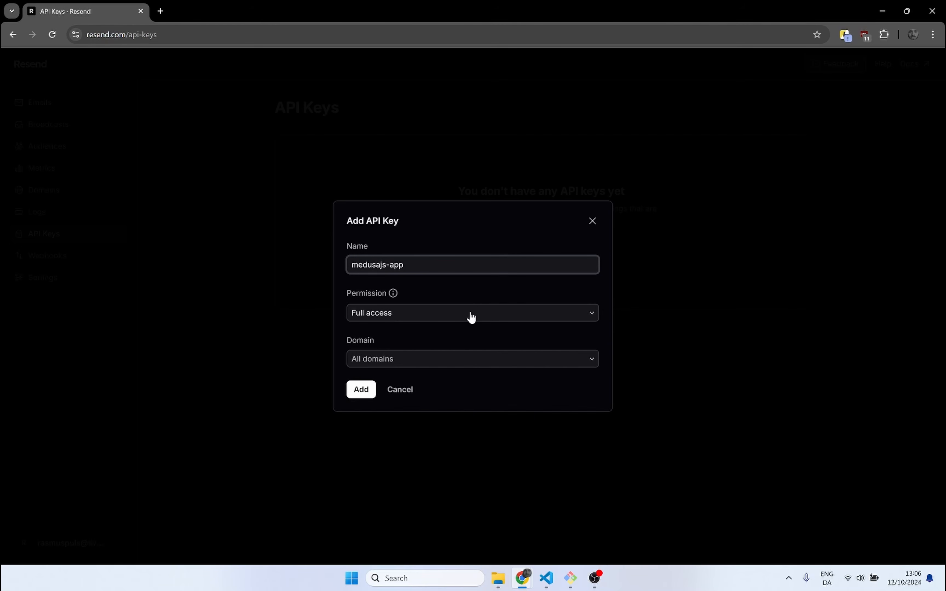
click(364, 391)
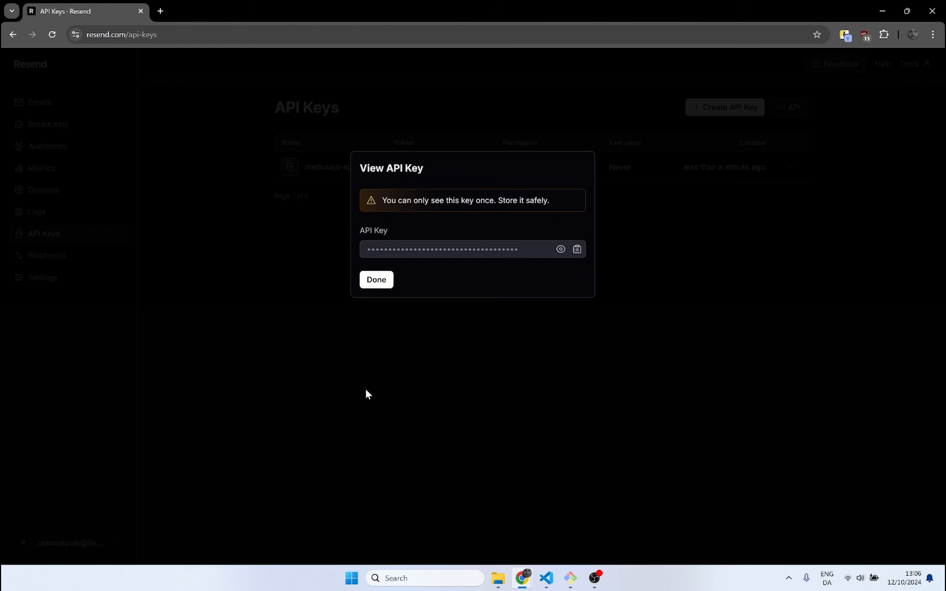
click(578, 250)
click(381, 285)
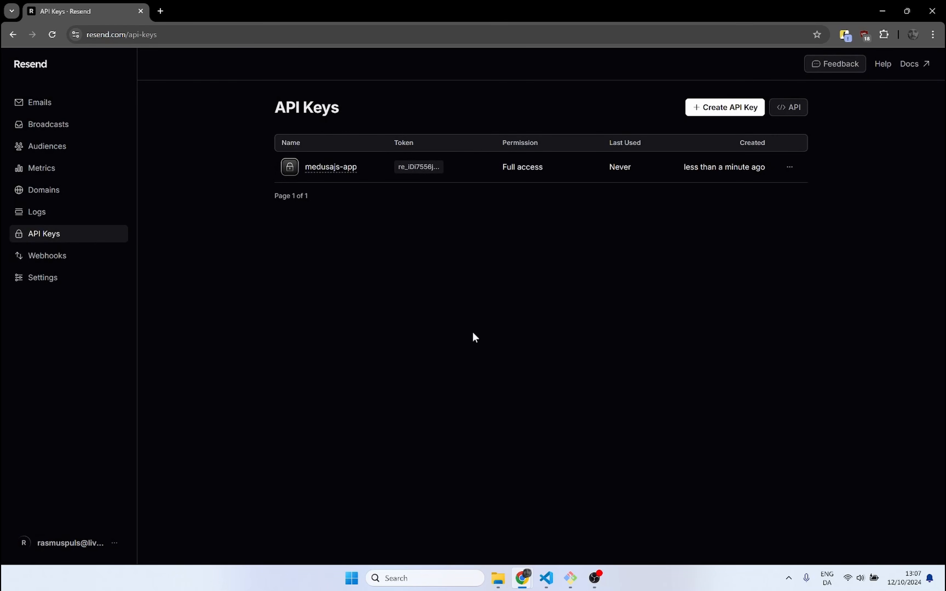
Step: Switch to Visual Studio Code and paste the copied Resend API key as the RESEND_API_KEY value in .env.template
click(547, 578)
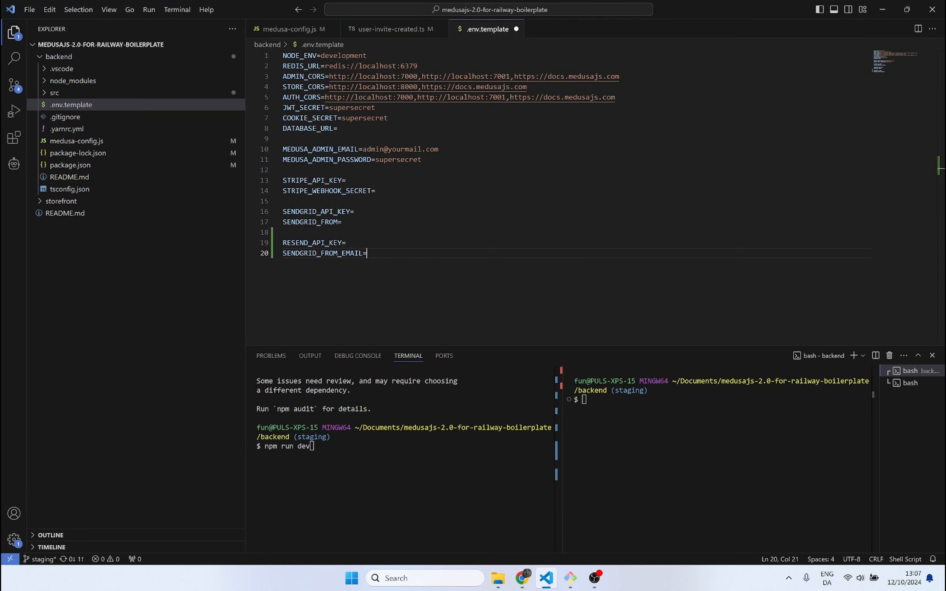
key(ctrl+plus)
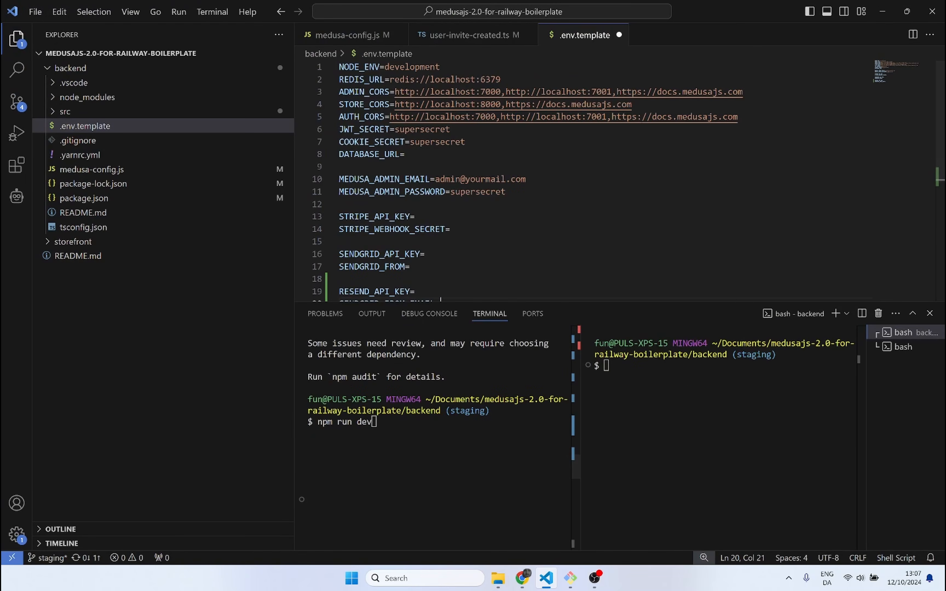
scroll(659, 161, down, 3)
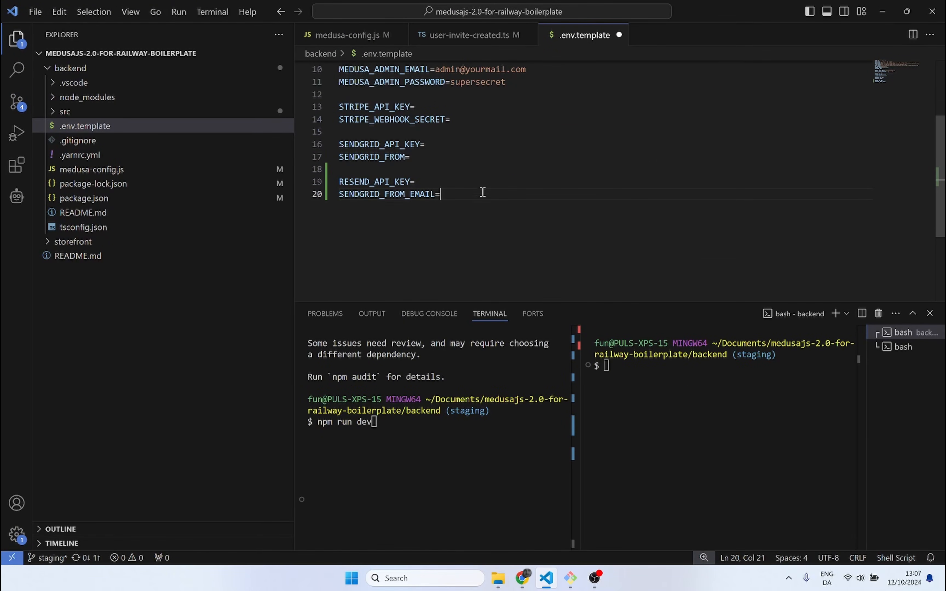
click(463, 177)
key(ctrl+v)
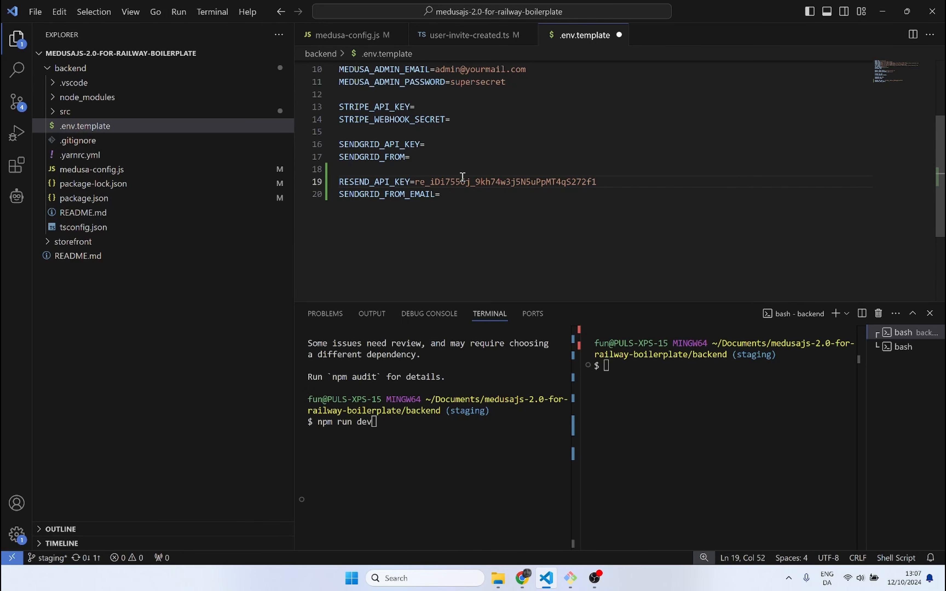
Step: Return to Resend in the browser and add the domain resend.funkyton.com in the North Virginia (us-east-1) region
key(alt+Tab)
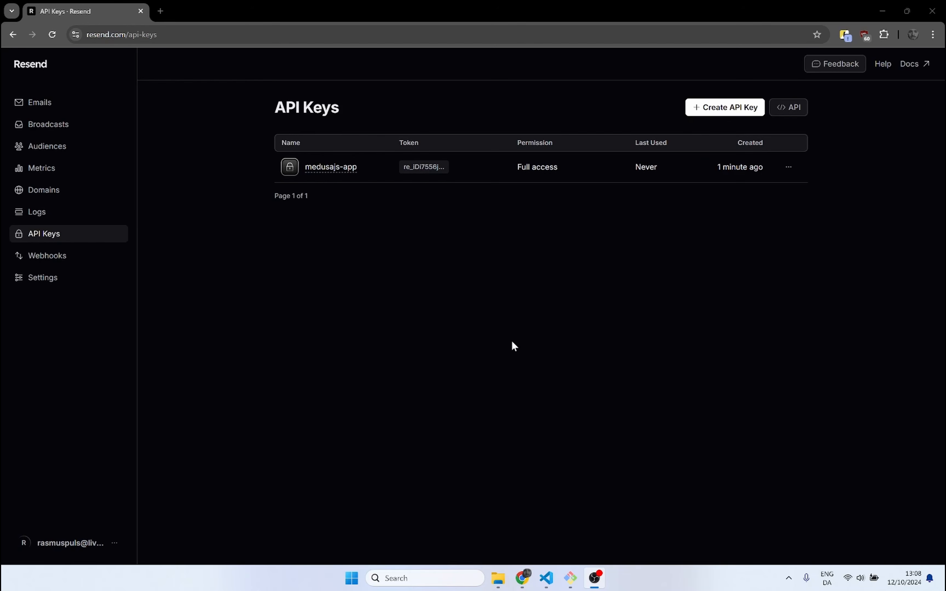
click(40, 191)
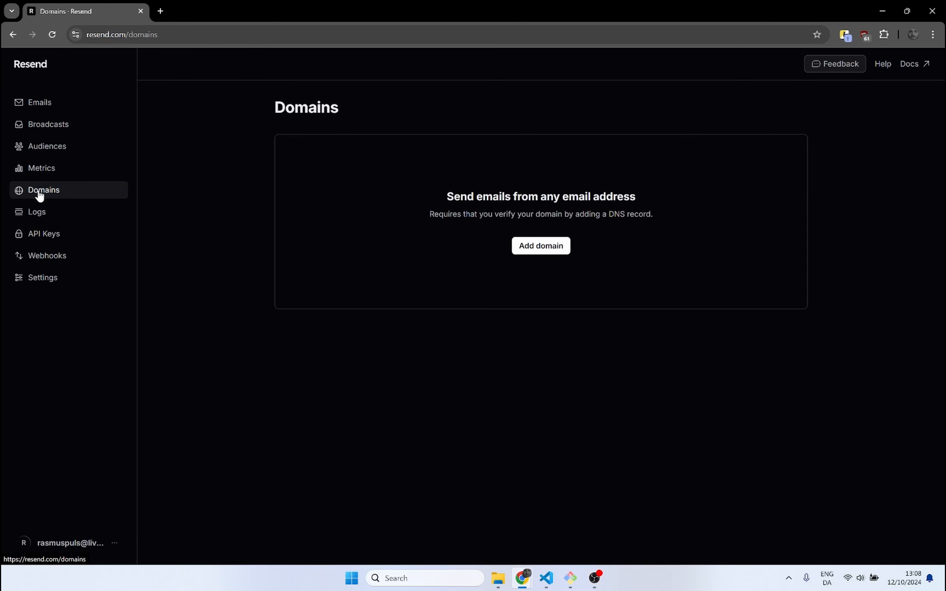
click(526, 251)
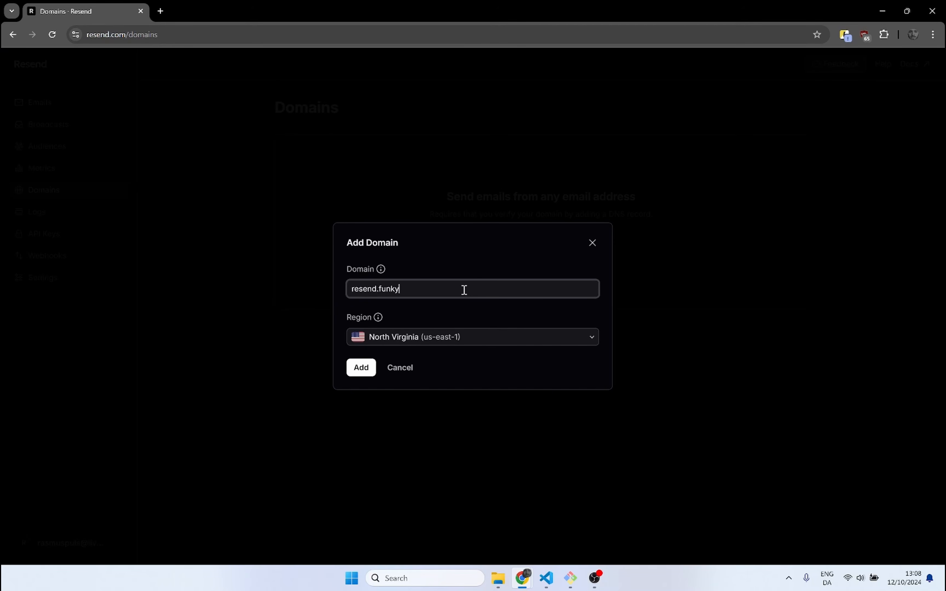
text(com)
click(363, 369)
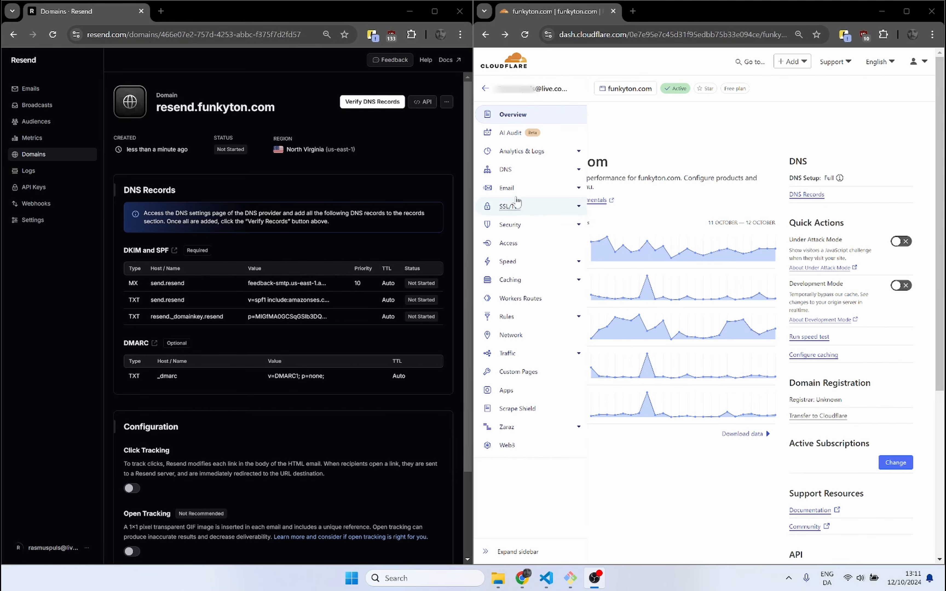
Step: Open the DNS records of funkyton.com in Cloudflare and start a new record of type MX
click(506, 170)
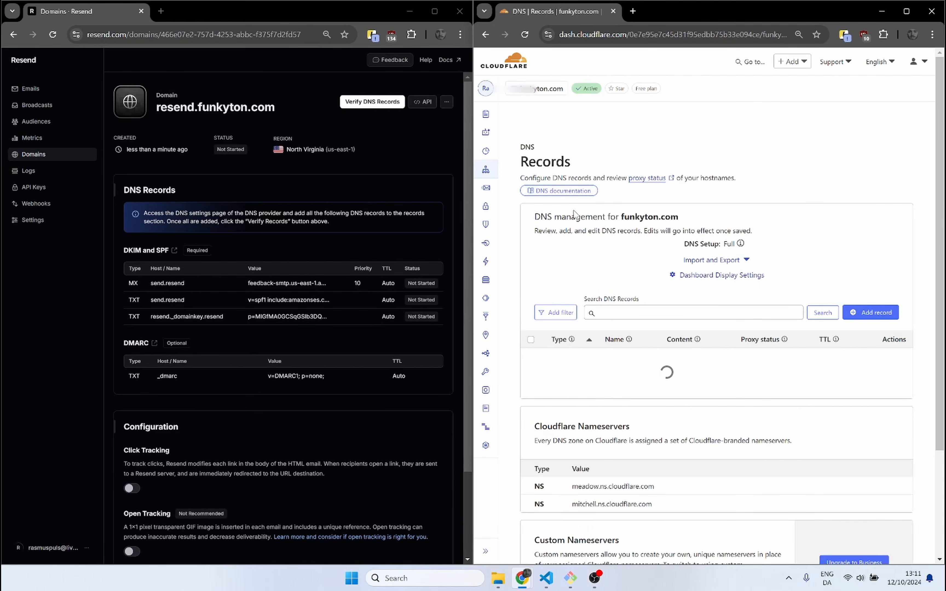
click(887, 319)
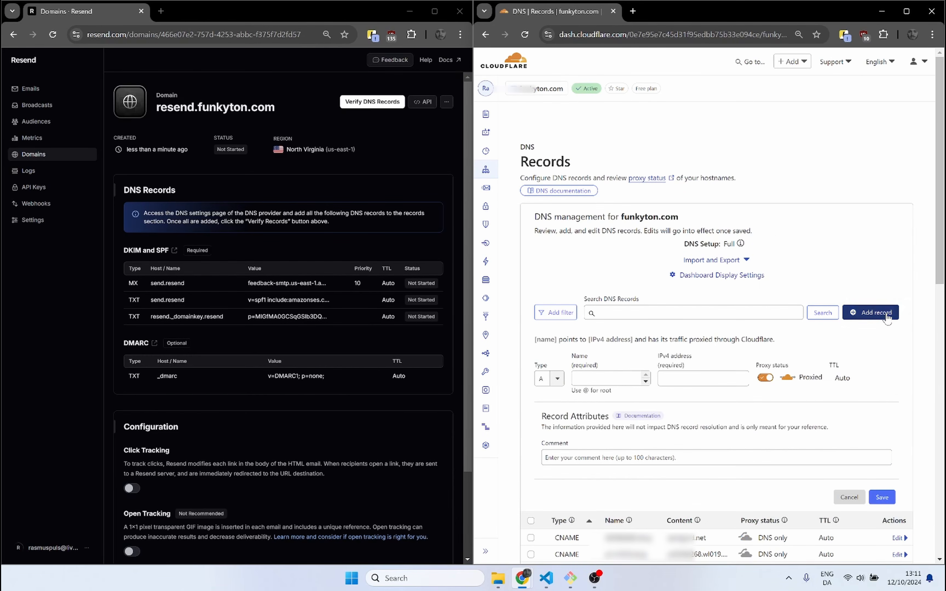
click(558, 385)
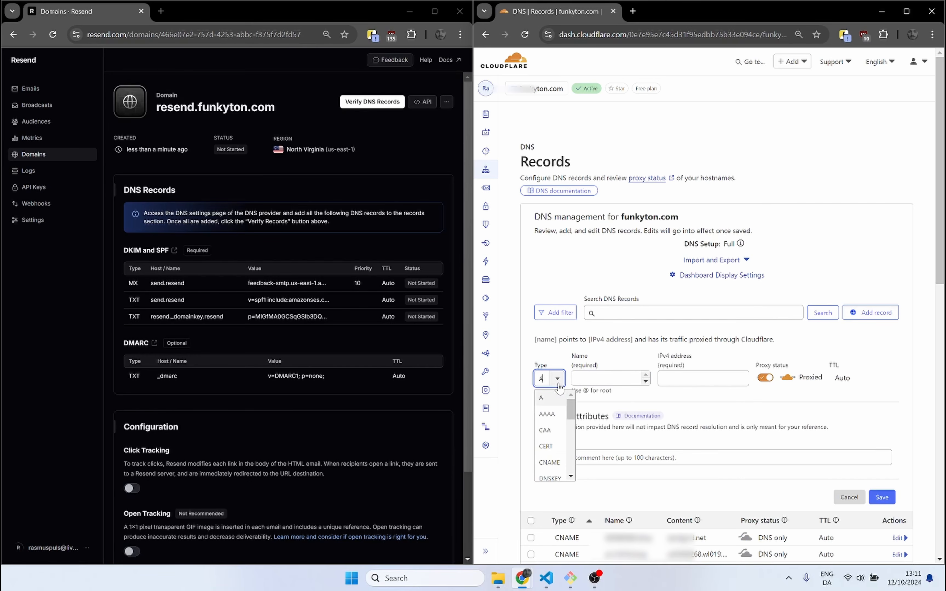
text(m)
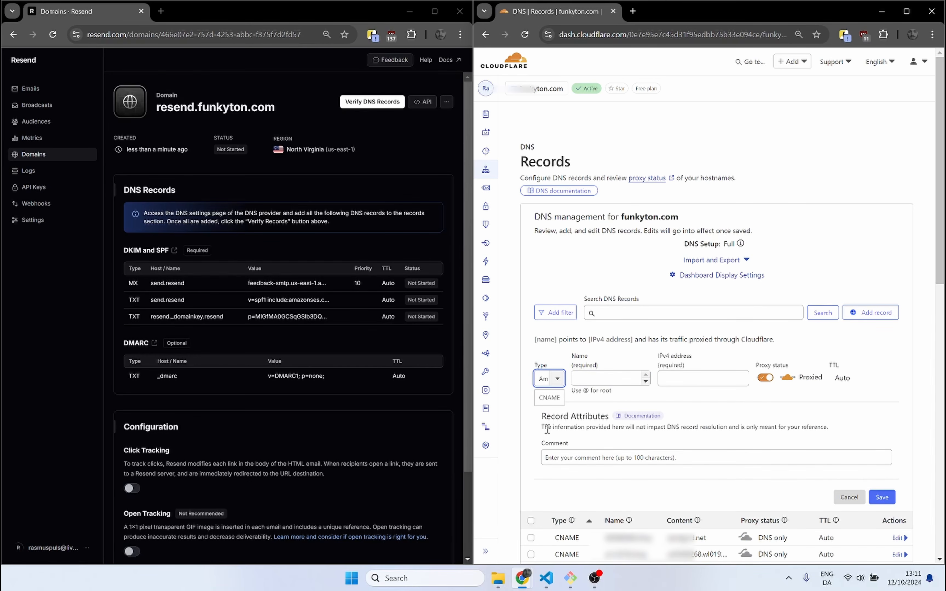
key(BackSpace)
key(BackSpace)
text(m)
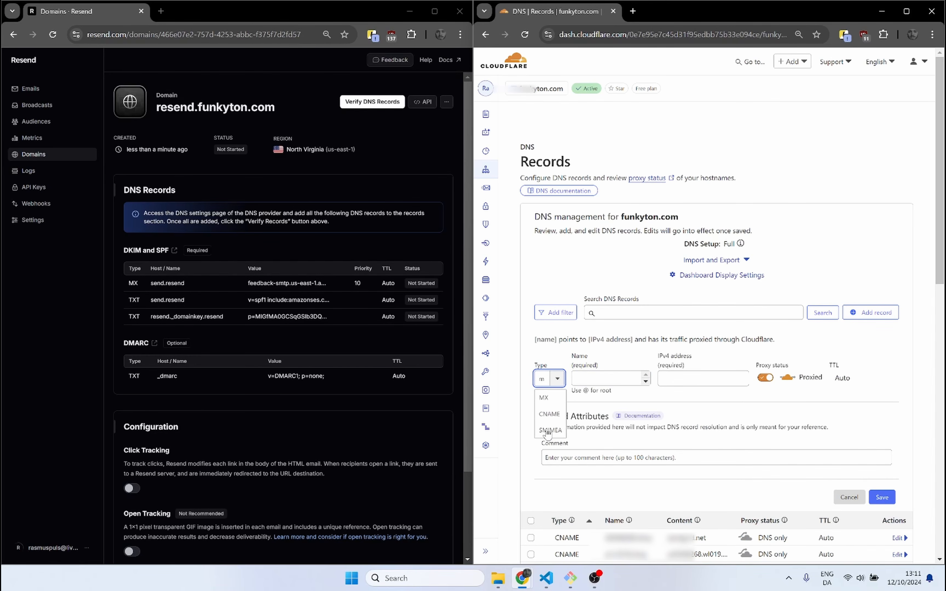
key(Return)
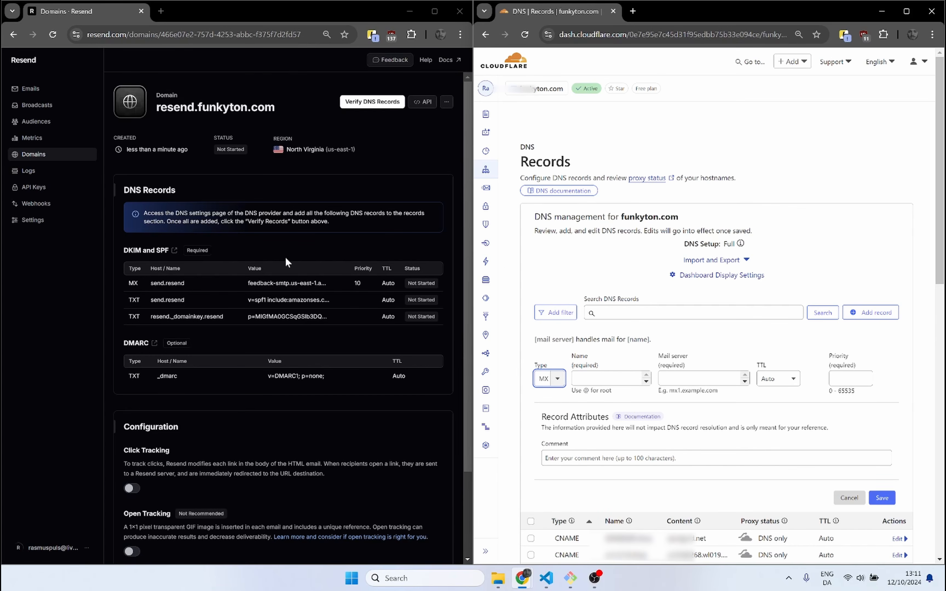
Step: Fill the MX record with Resend's name send.resend, mail server feedback-smtp.us-east-1.amazonses.com and priority 10, and save it
mouse_move(155, 288)
click(189, 286)
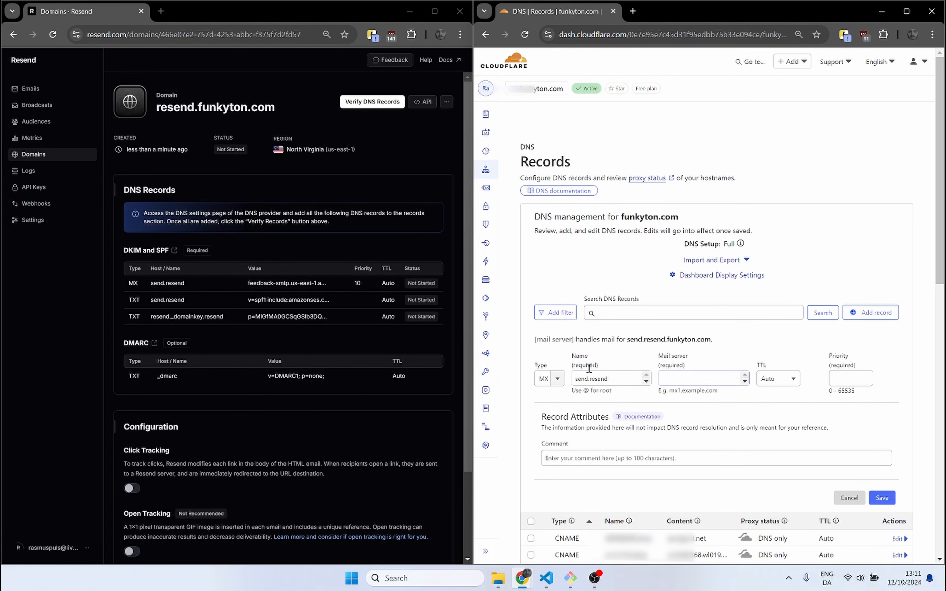
click(337, 284)
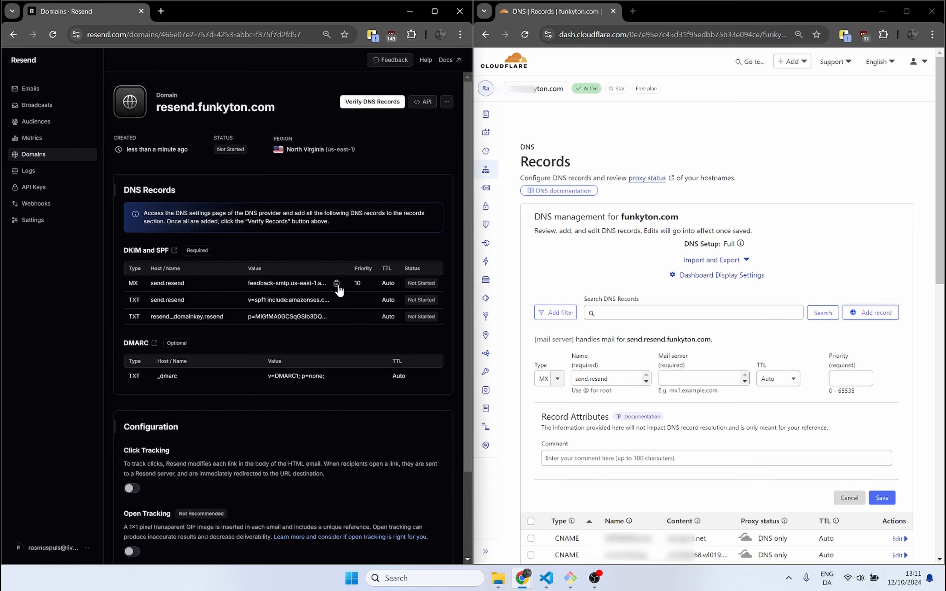
click(688, 379)
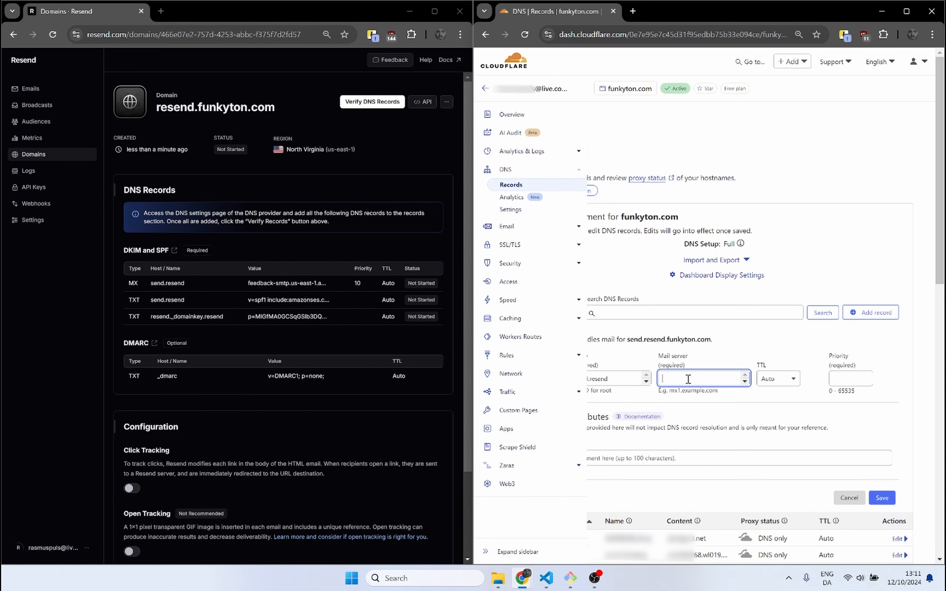
key(ctrl+v)
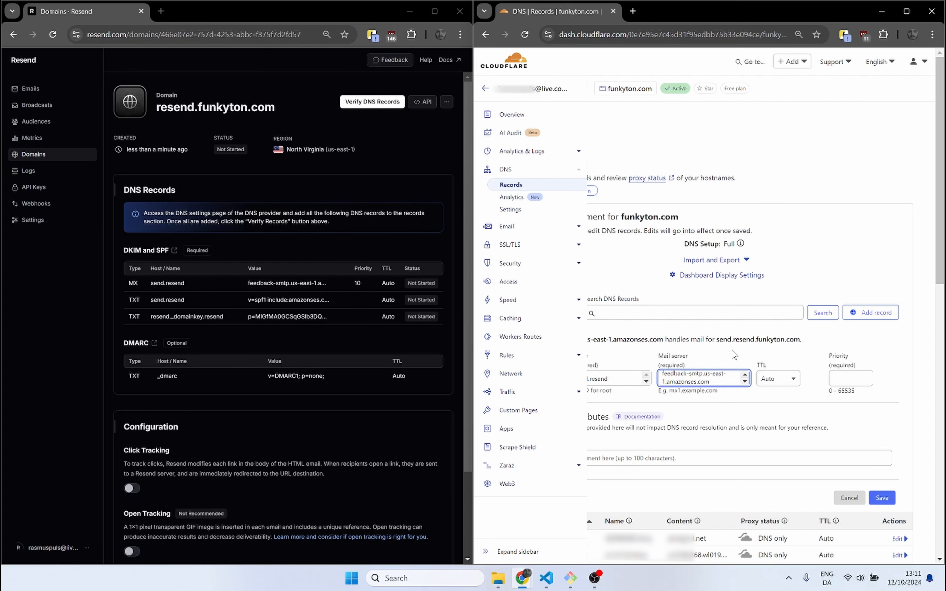
click(844, 378)
text(10)
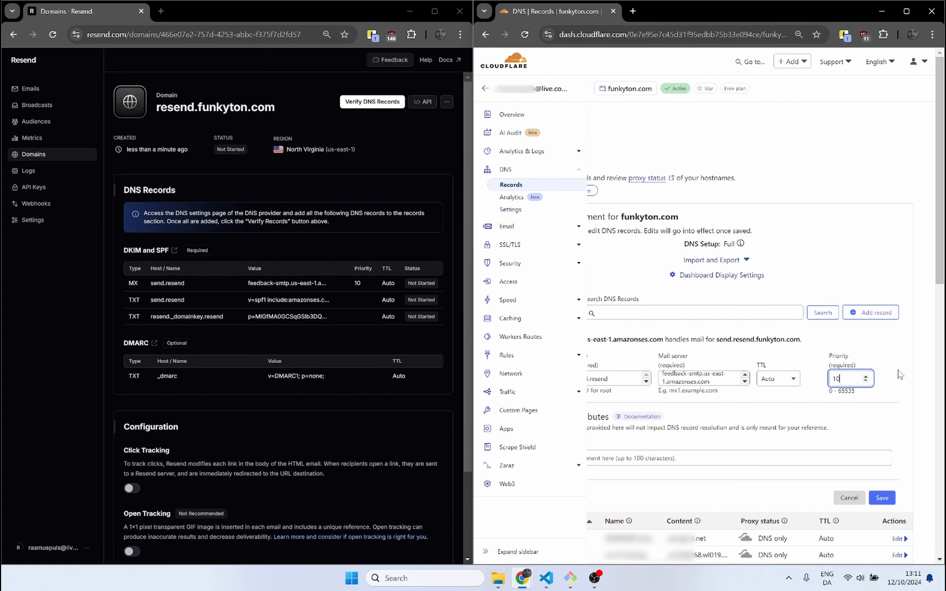
click(888, 351)
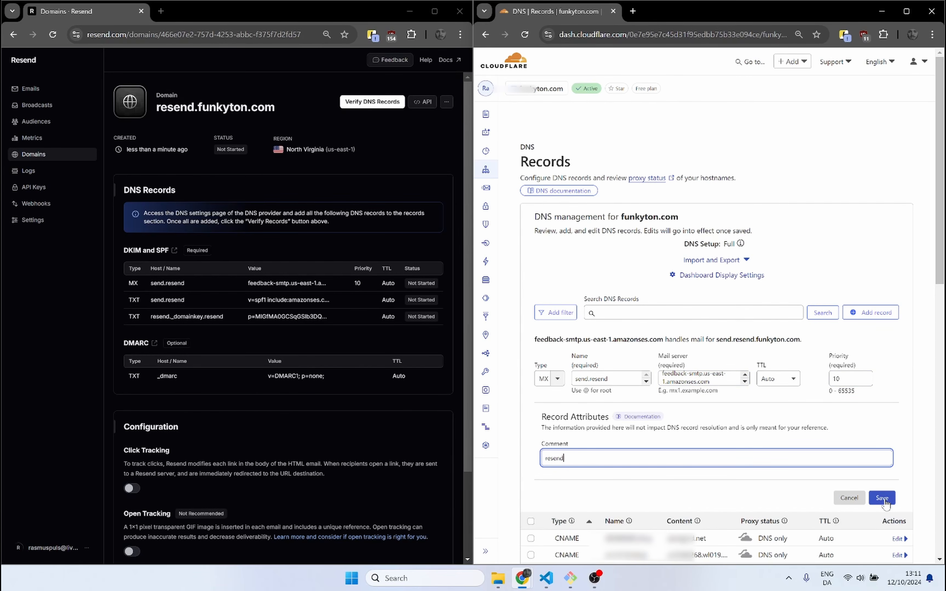
click(884, 500)
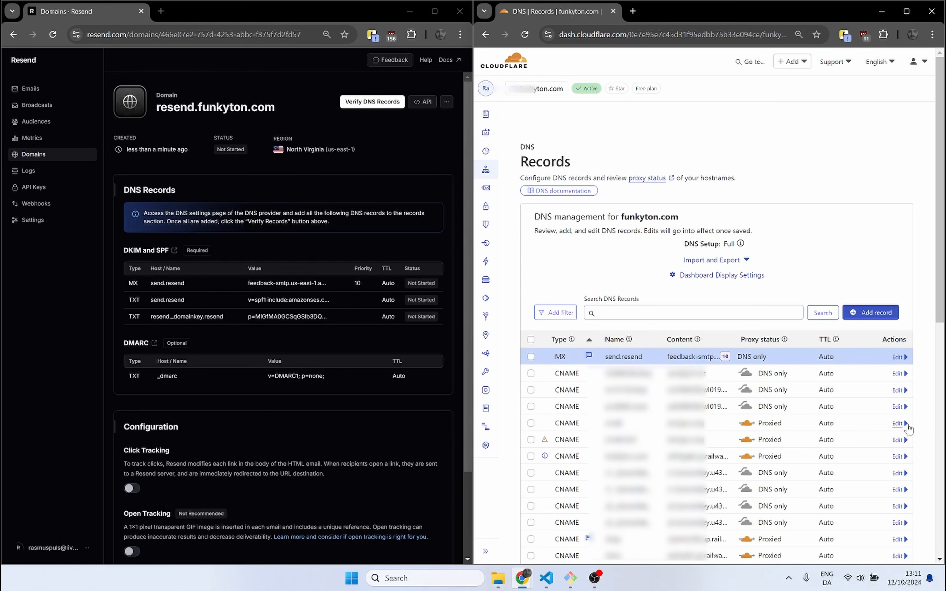
Step: Start a new DNS record of type TXT in Cloudflare and name it send.resend
click(873, 321)
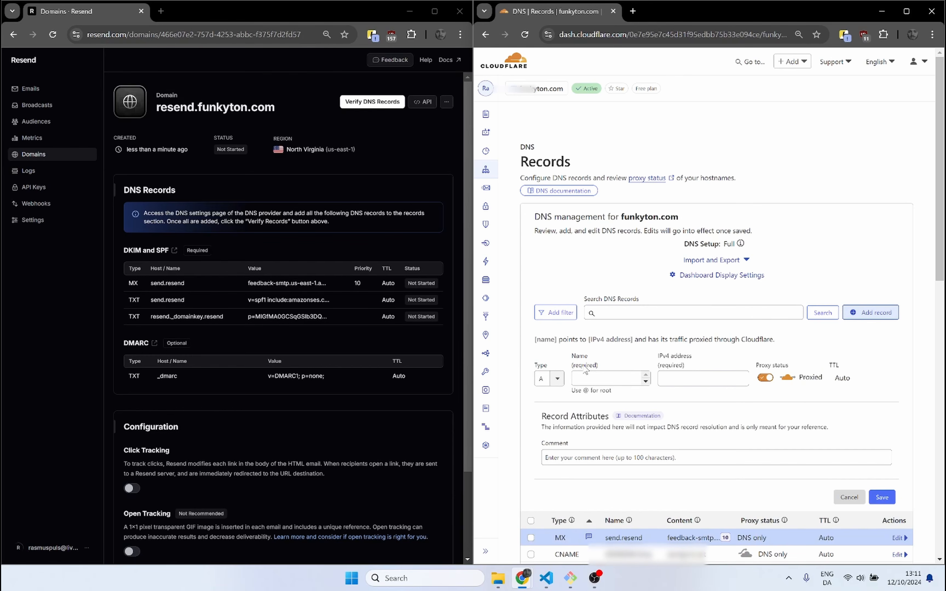
click(556, 380)
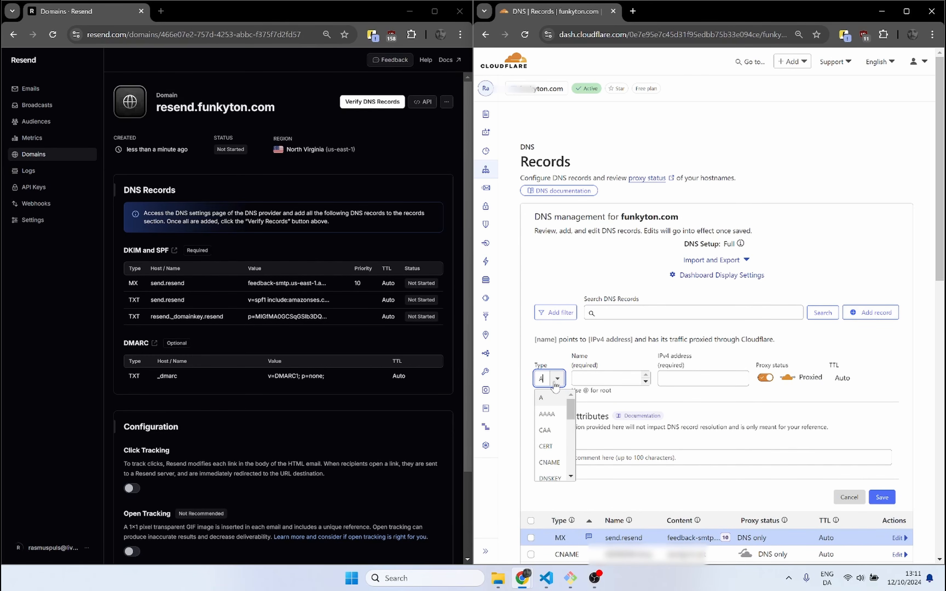
text(T)
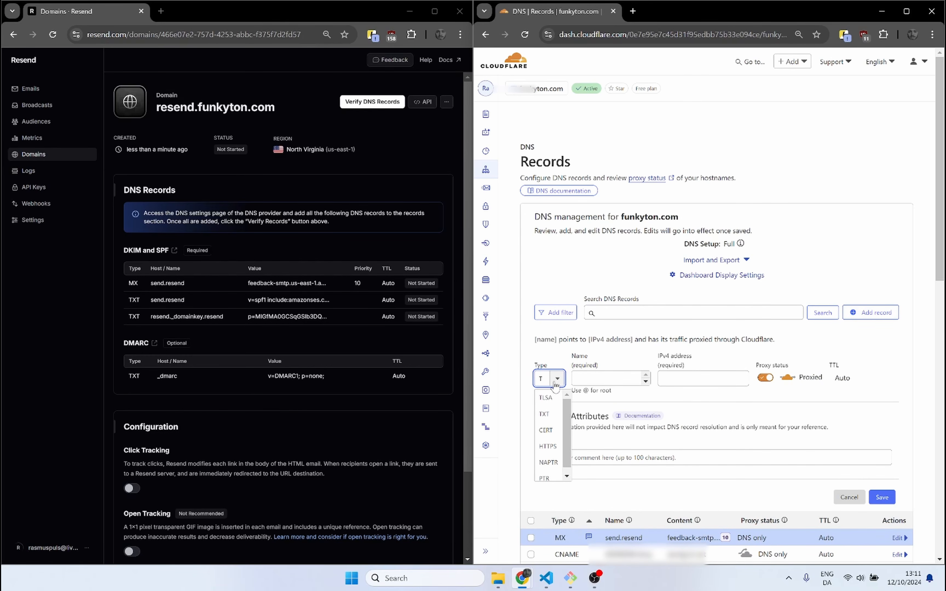
click(544, 413)
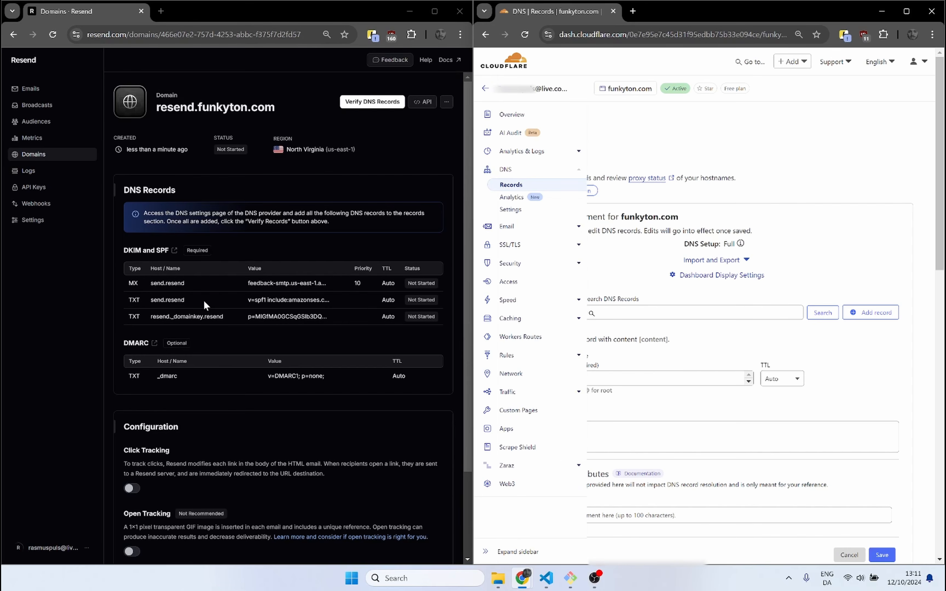
click(635, 381)
key(ctrl+v)
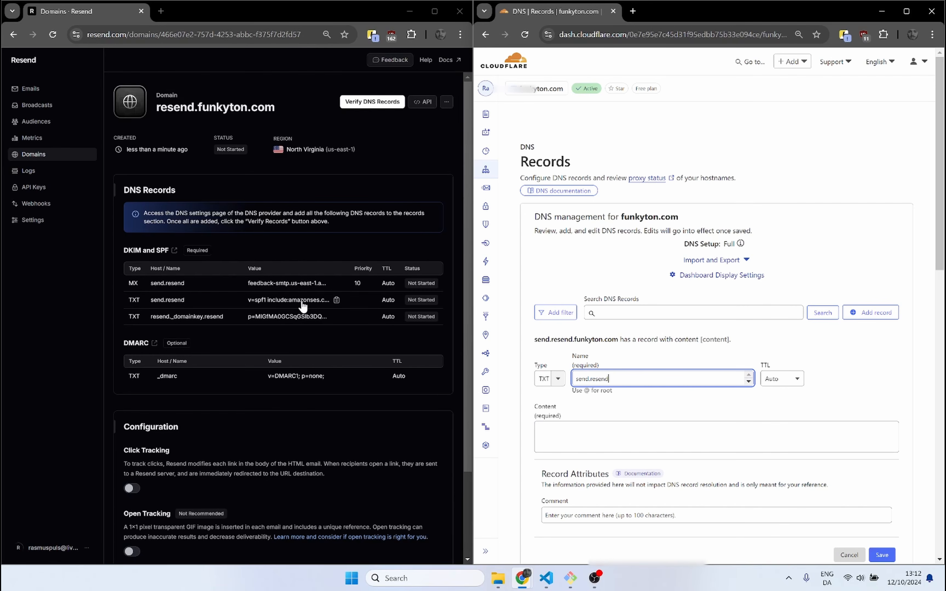
Step: Copy Resend's SPF value "v=spf1 include:amazonses.com ~all" into the TXT record's content, add the comment "resend" and save the record
click(334, 302)
click(710, 448)
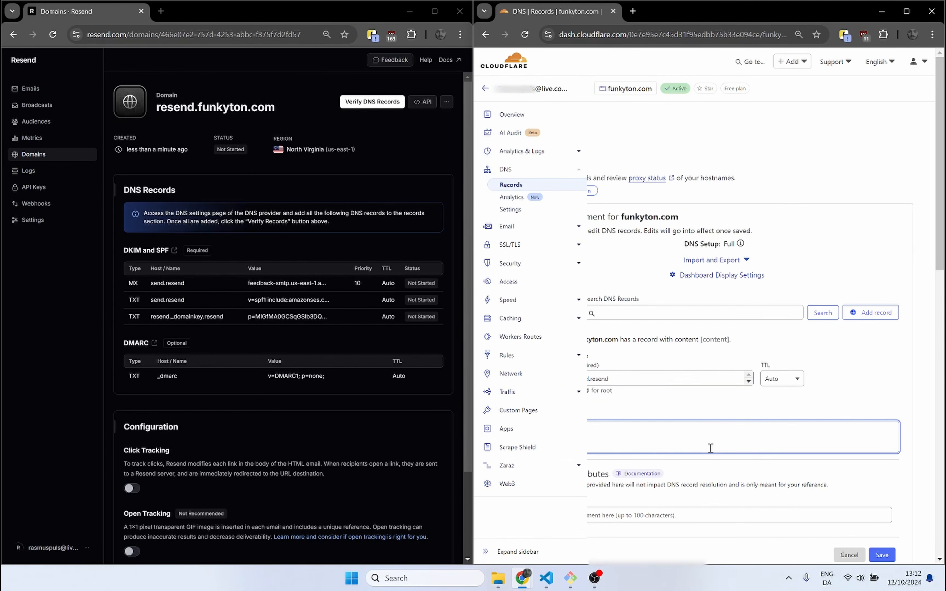
text(v=spf1 include:amazonses.com ~all)
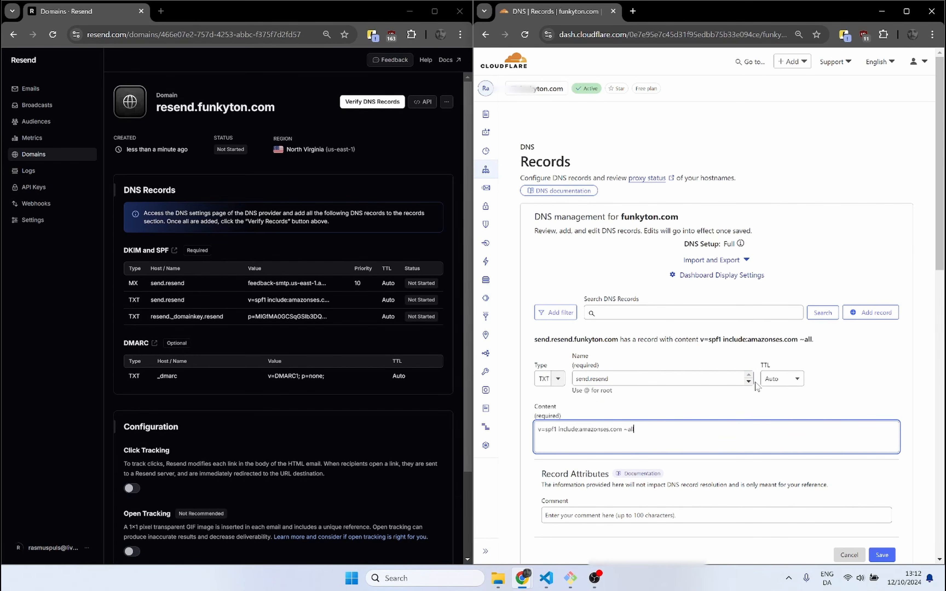
scroll(743, 442, down, 1)
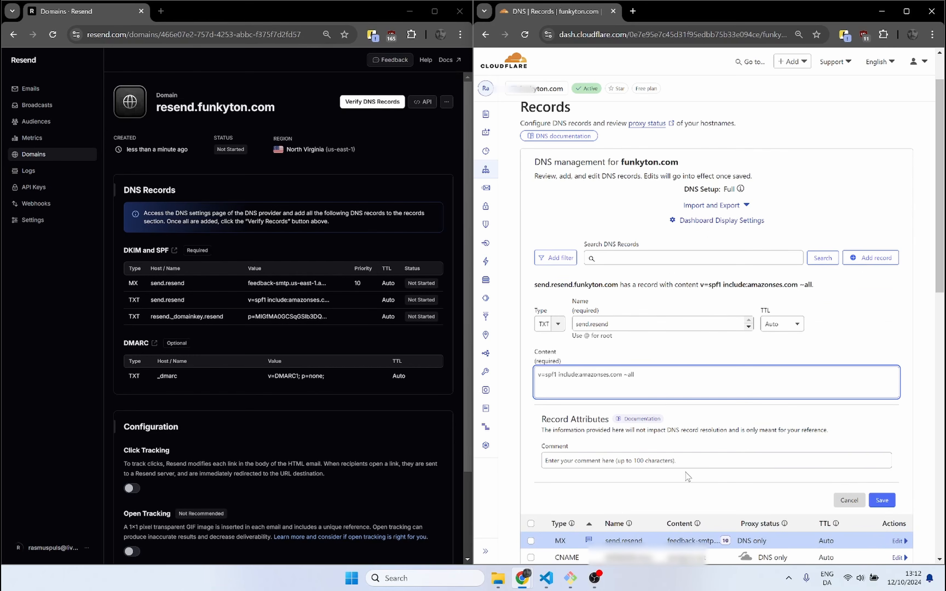
click(669, 461)
click(622, 490)
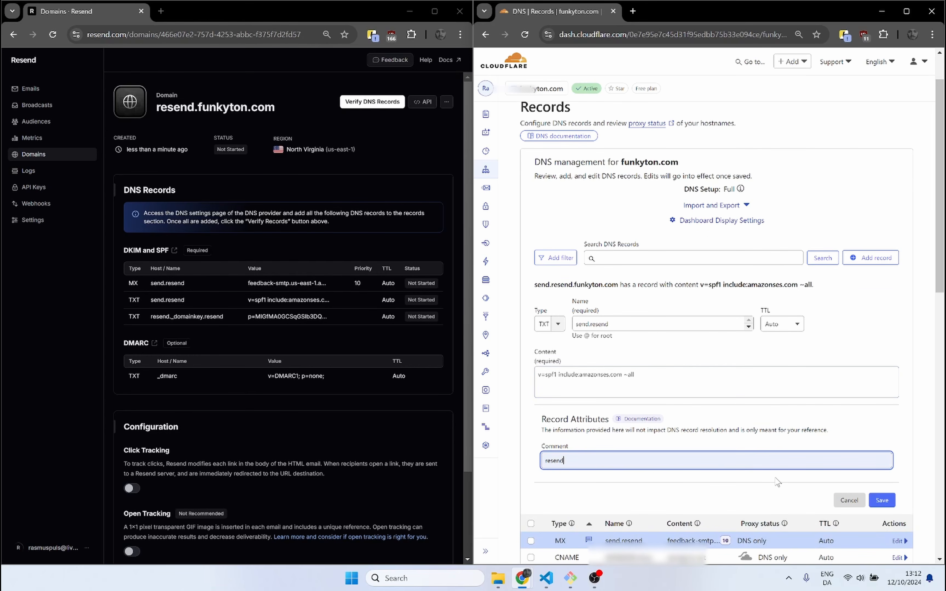
click(884, 501)
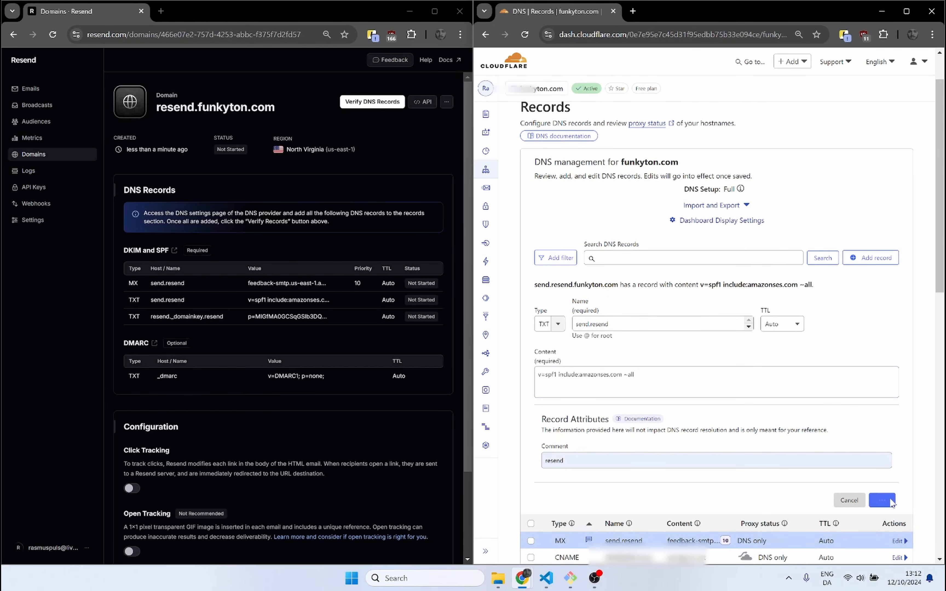
Step: Start another DNS record for funkyton.com in Cloudflare and name it resend._domainkey.resend, as given by Resend
scroll(806, 425, up, 1)
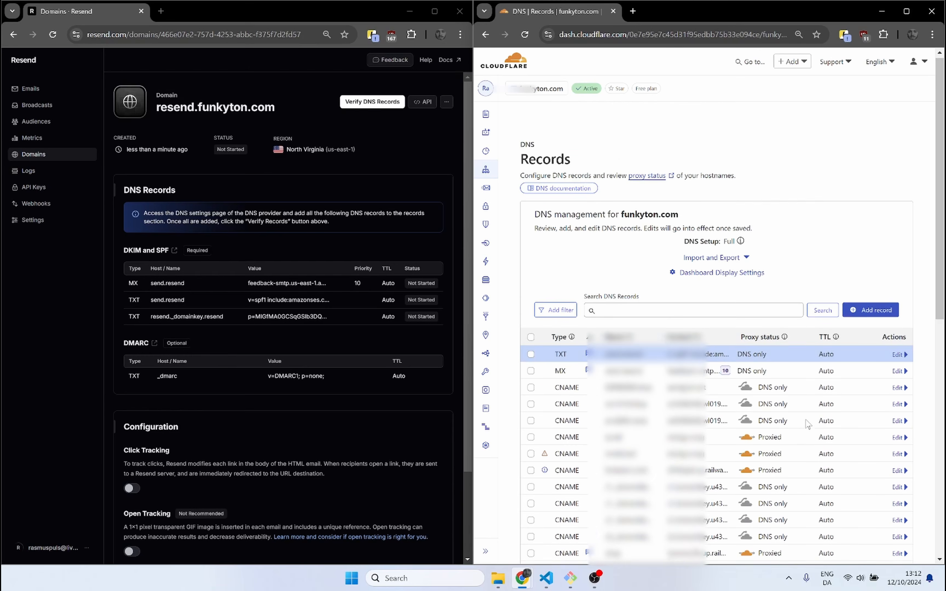
click(872, 319)
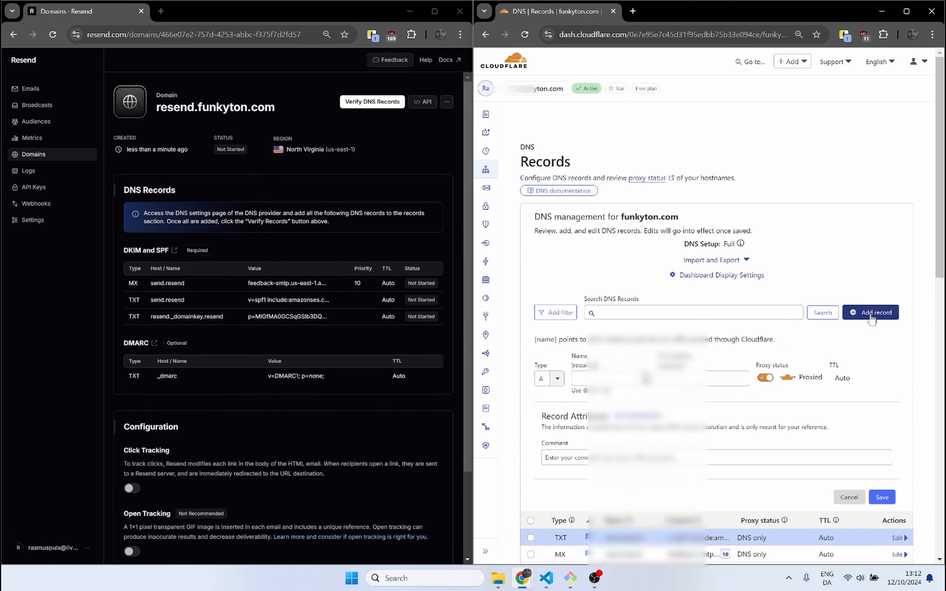
click(558, 380)
text(TXT)
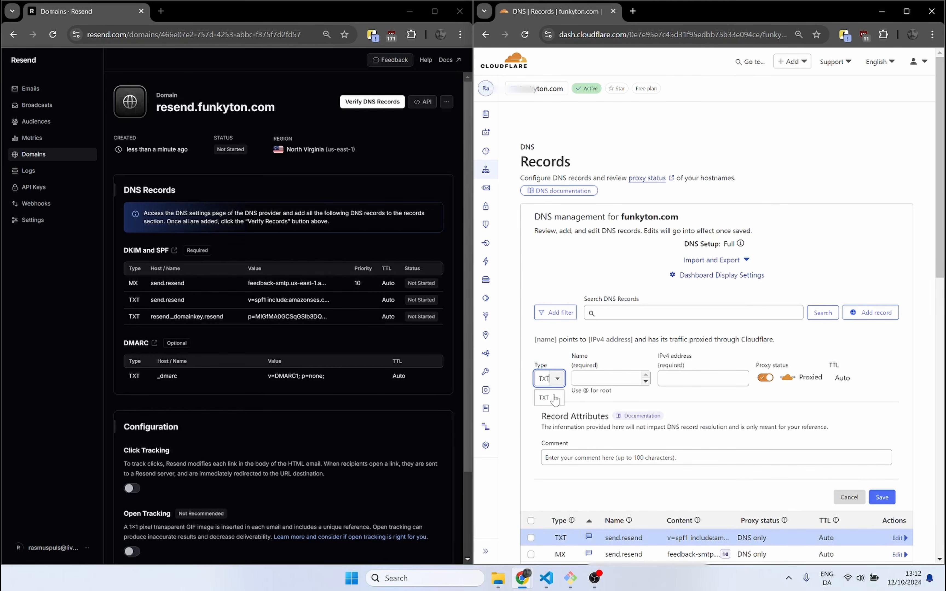
key(Return)
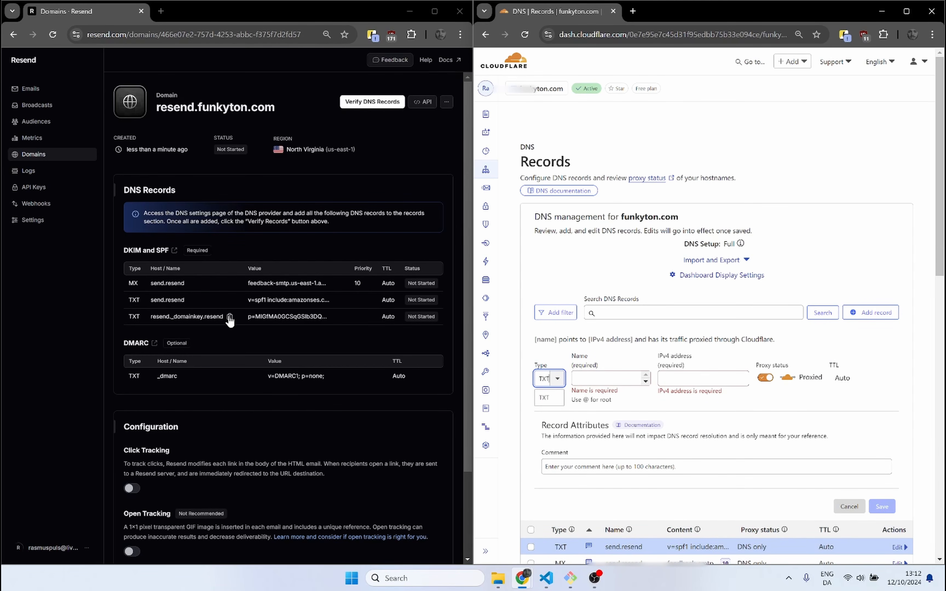
click(624, 376)
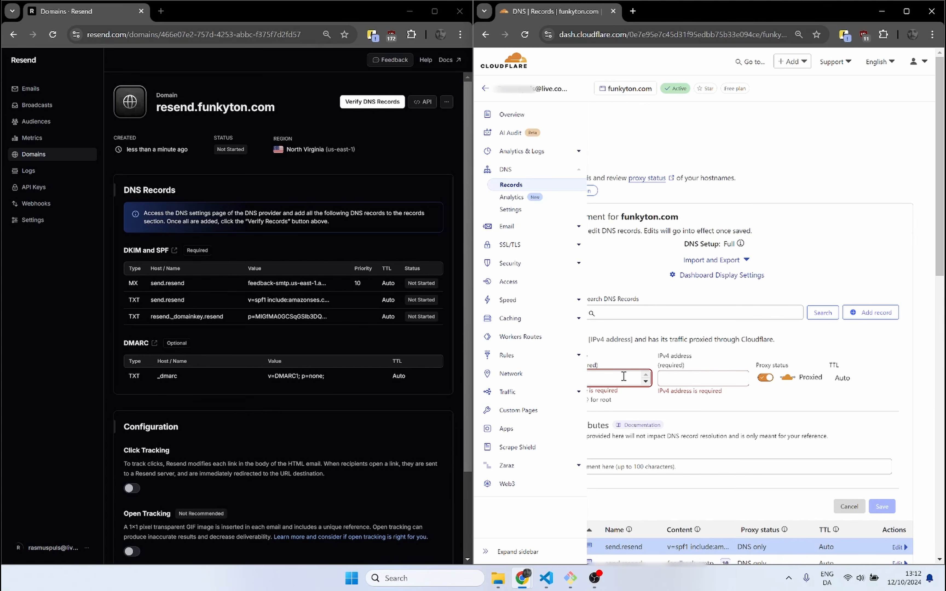
text(resend._domainkey.resend)
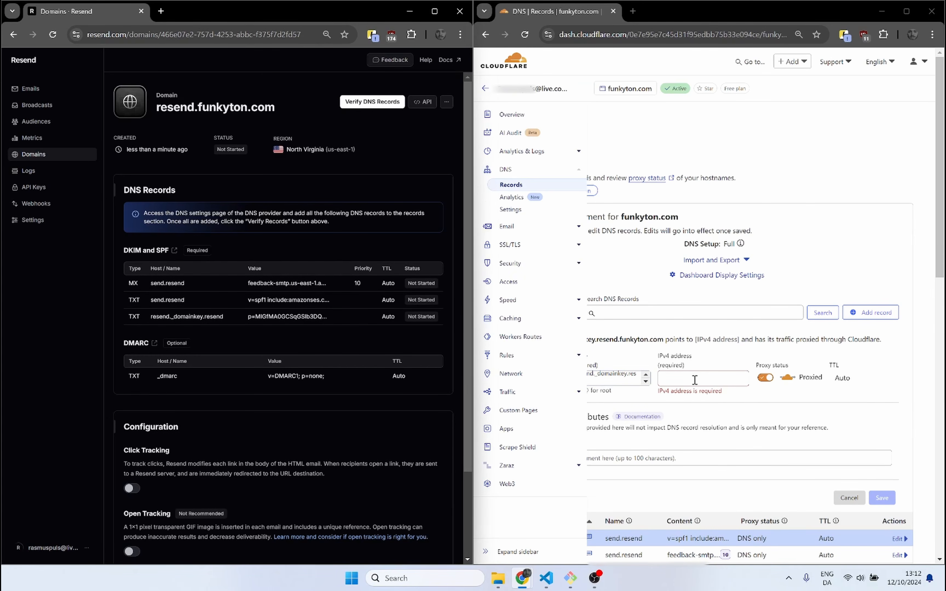
Step: Set the type of the new resend._domainkey.resend record to TXT
click(686, 376)
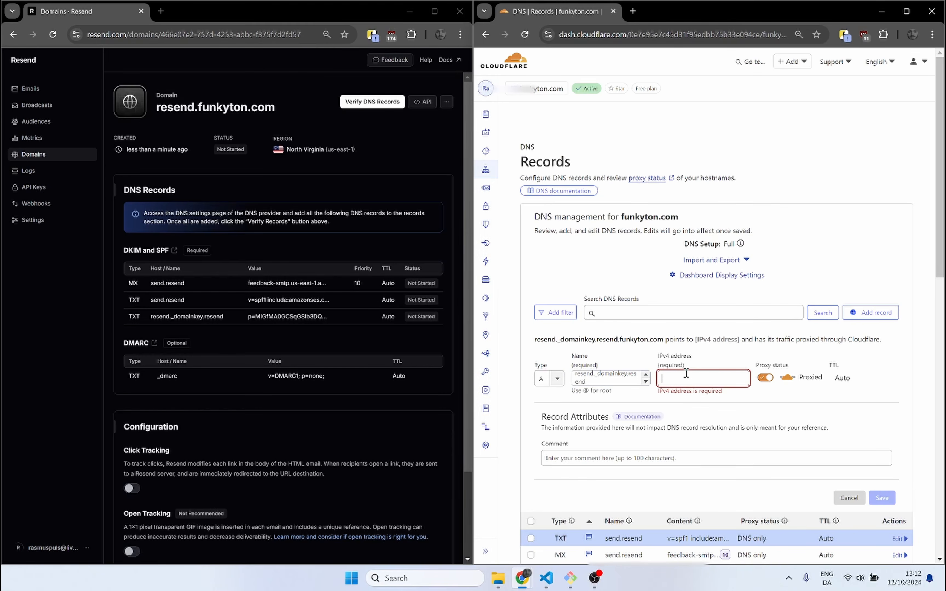
text(p=MIGfMA0GCSqGSIb3DQEBAQUAA4GNADCBiQKBgQDHgqh4l05bhDIF/hedlejn2SpMbgx7fUljRzh+C/CKheFcc70uoPiDwdhdeOEkbzuAZwFkJFGSbfkOjVpXjdwVFrlSikUDk0V+I+q6r3L+geMKxhzYJFxoiluxhEyvQpOWGo12dAxm7aT1lG9PItJthdrTOliAfc3HSZJ3Ej1KRQIDAQAB)
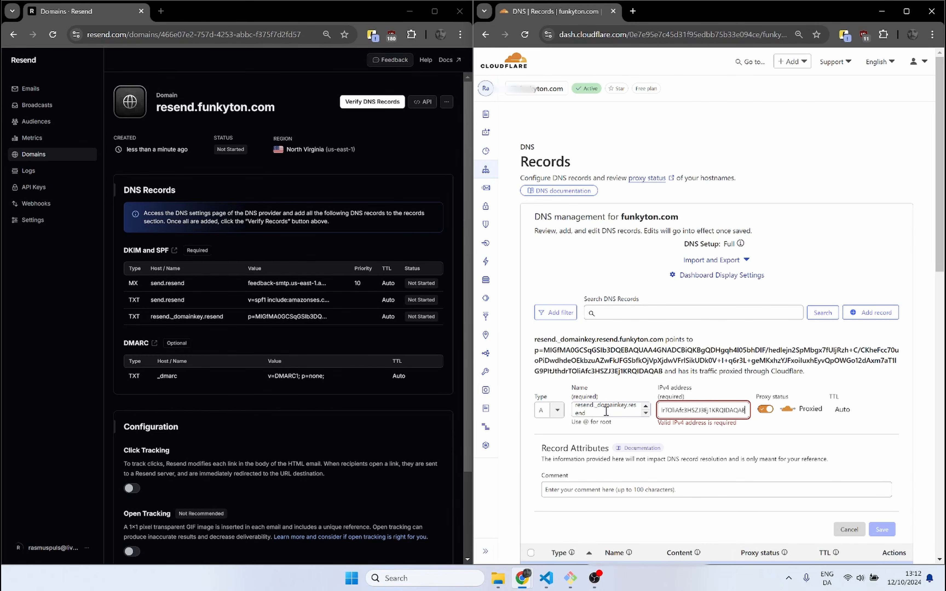
click(556, 410)
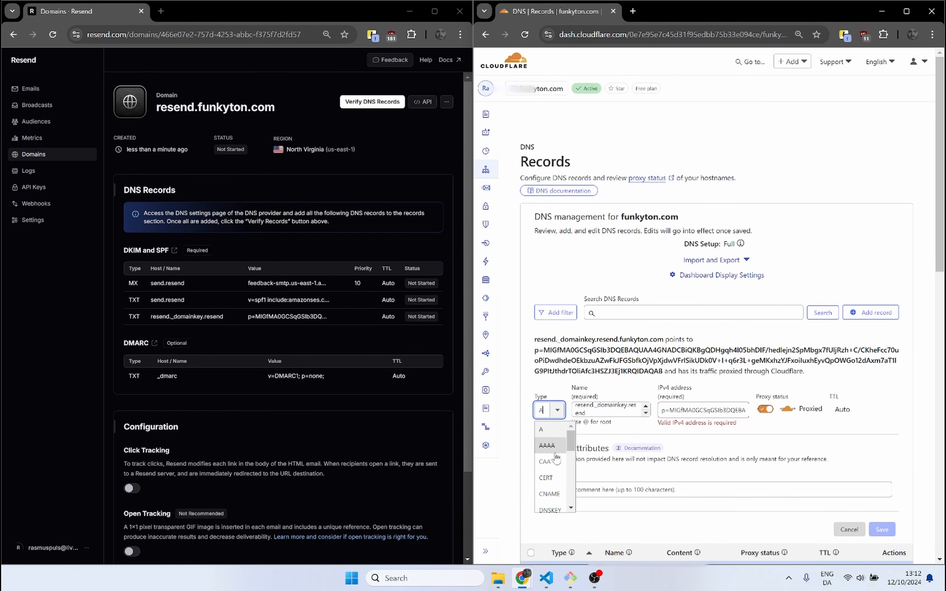
text(txt)
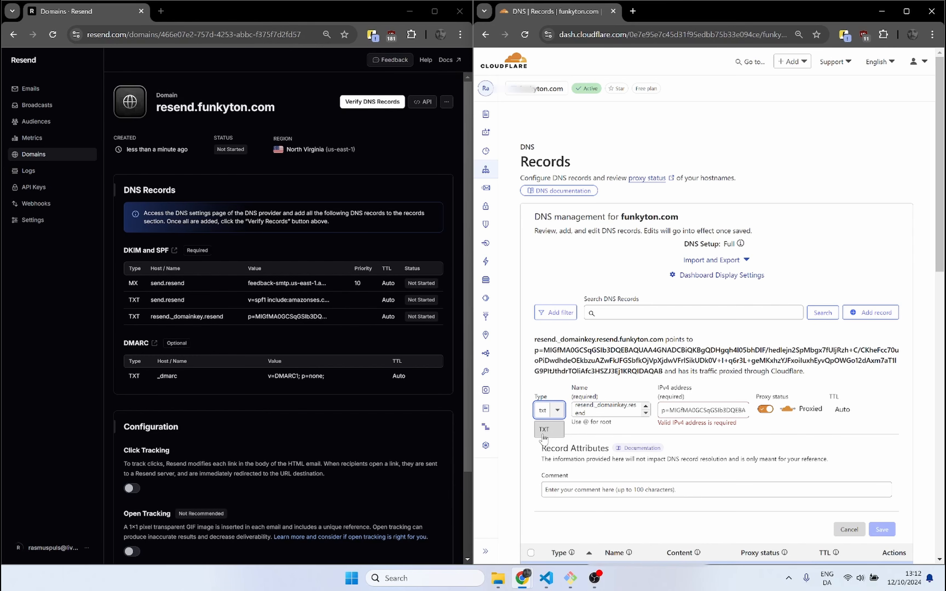
click(547, 430)
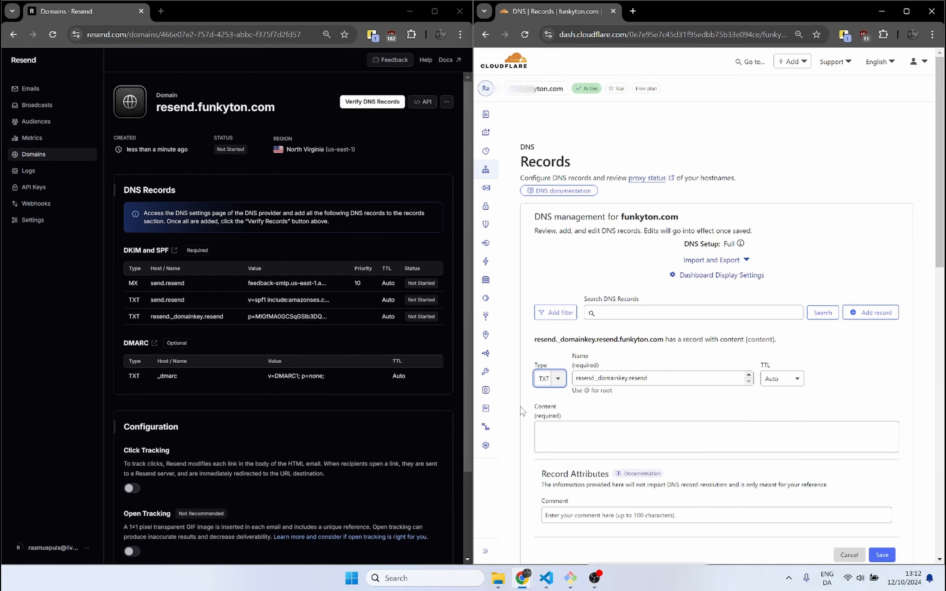
Step: Copy Resend's DKIM value into the TXT record's content, add the comment "resend" and save the record
click(338, 318)
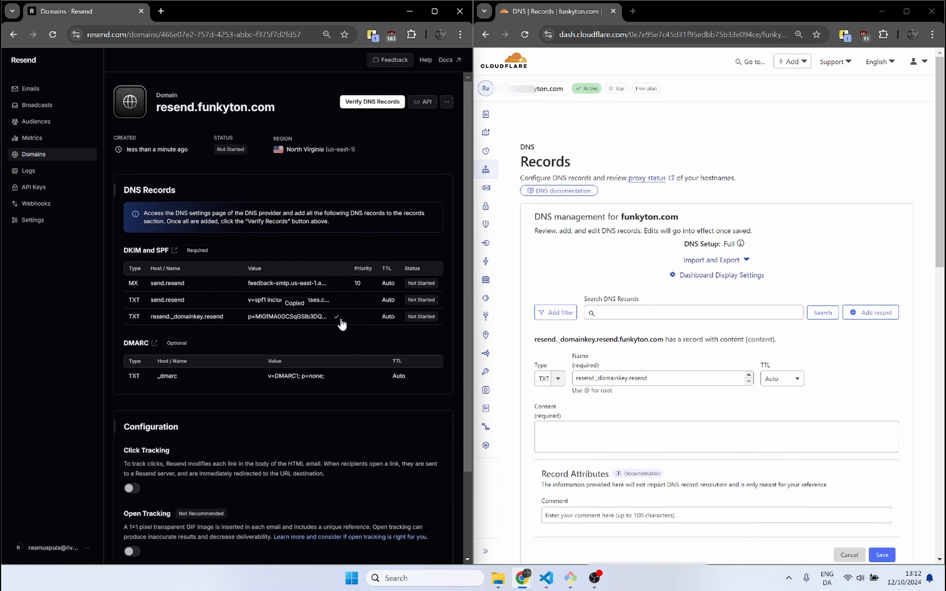
click(619, 432)
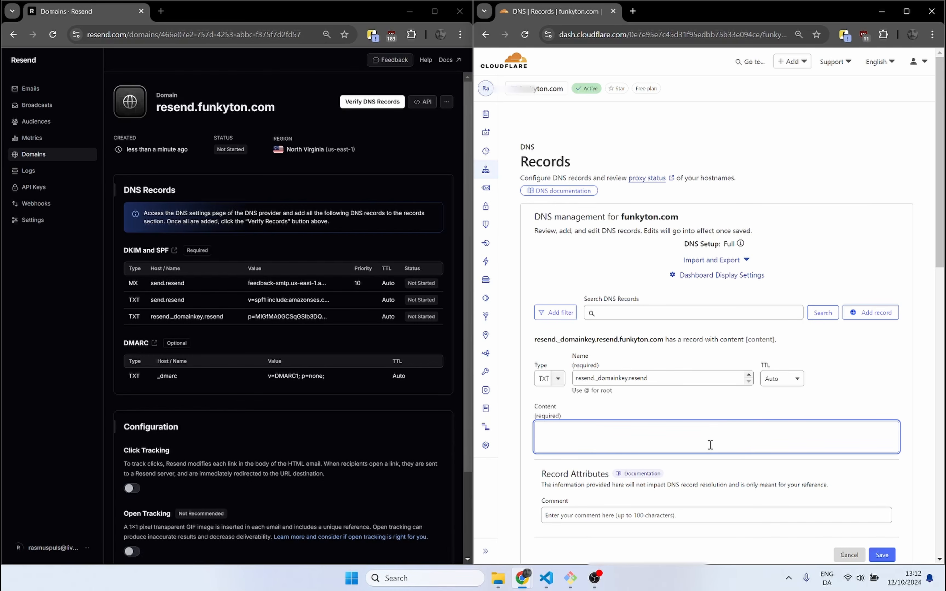
key(ctrl+v)
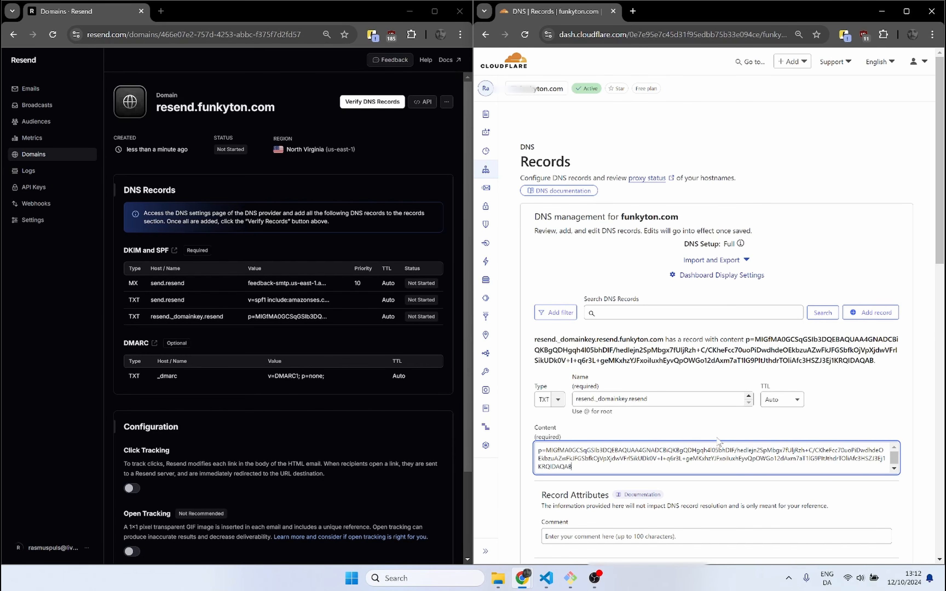
scroll(721, 437, down, 1)
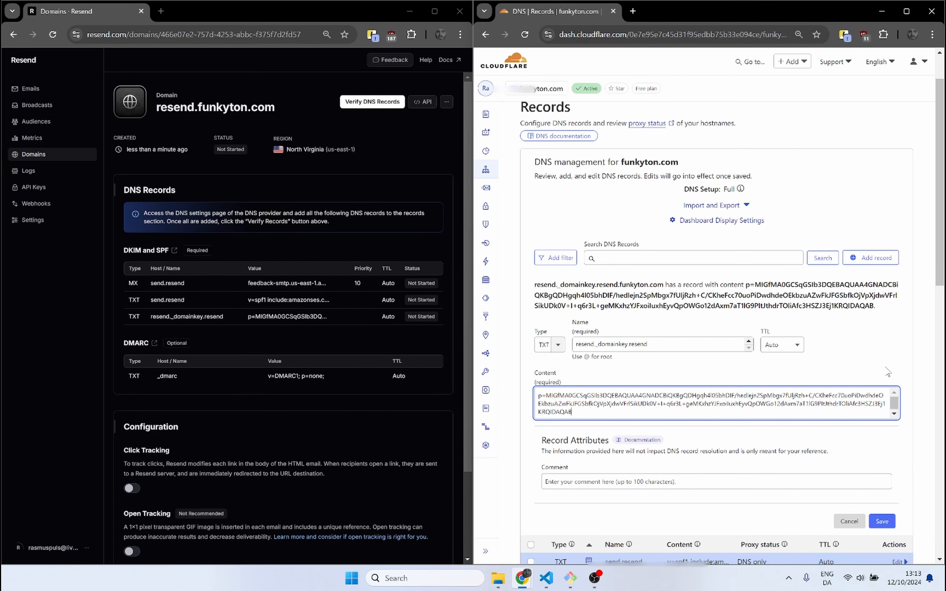
click(792, 482)
click(655, 507)
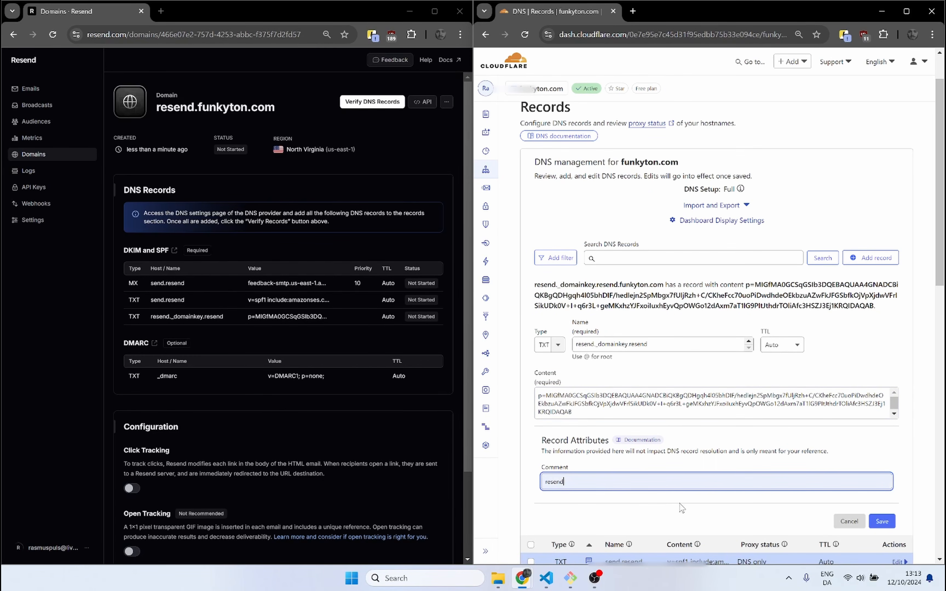
click(884, 523)
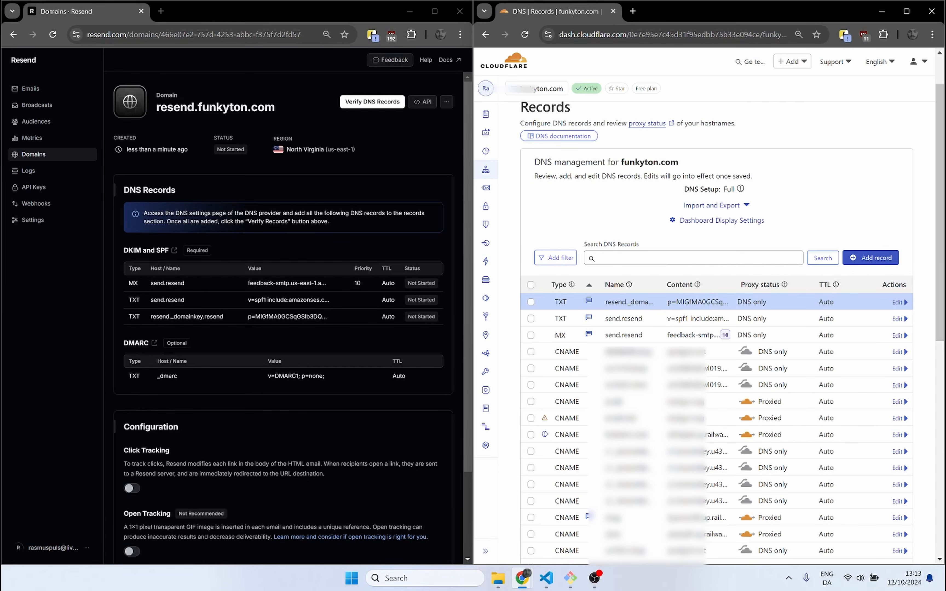
Step: Return to the resend.funkyton.com domain page in Resend, enlarge its view and start verification of the DNS records
click(882, 15)
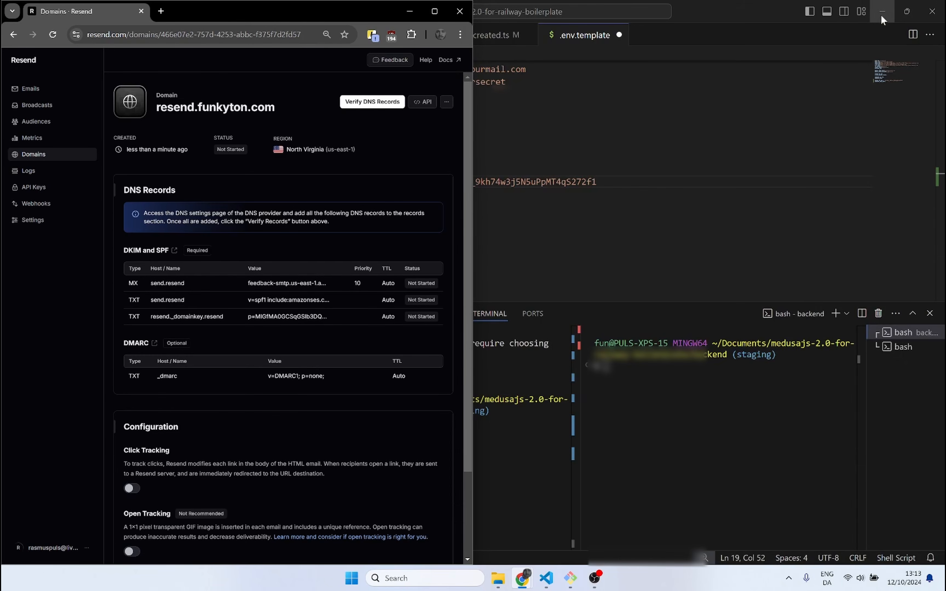
click(433, 12)
key(ctrl+plus)
key(ctrl+plus)
key(ctrl+plus)
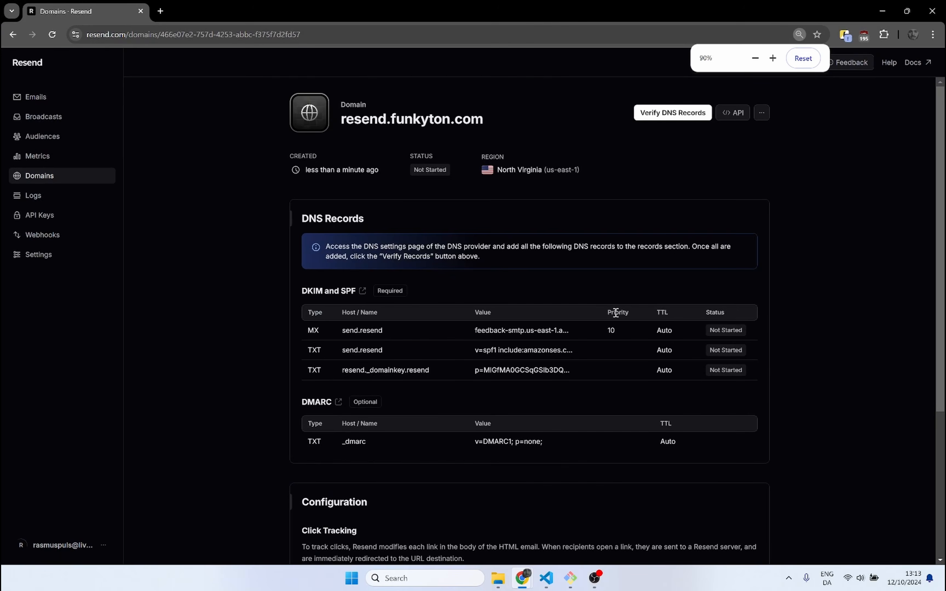
scroll(620, 295, down, 7)
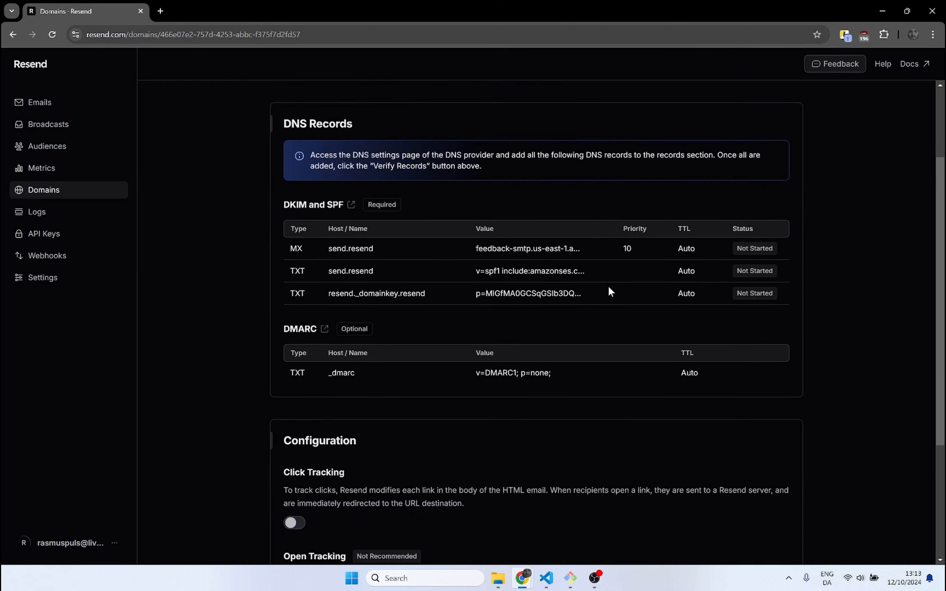
scroll(606, 281, down, 1)
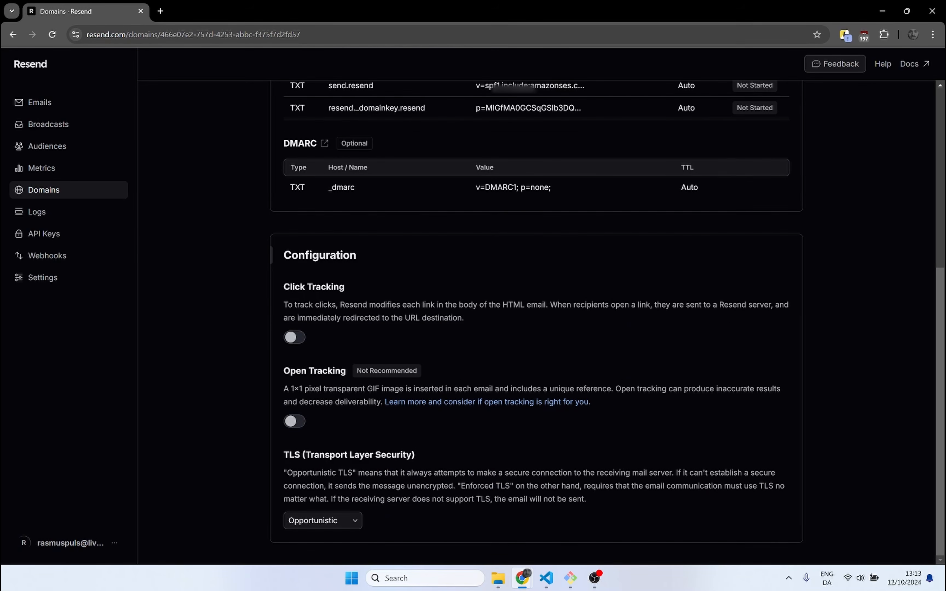
scroll(606, 281, up, 8)
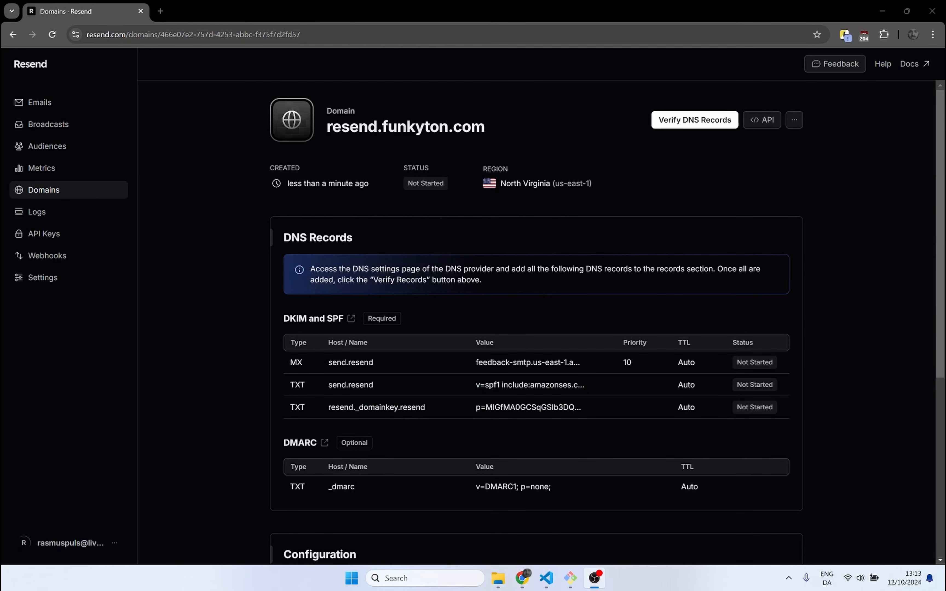
click(688, 120)
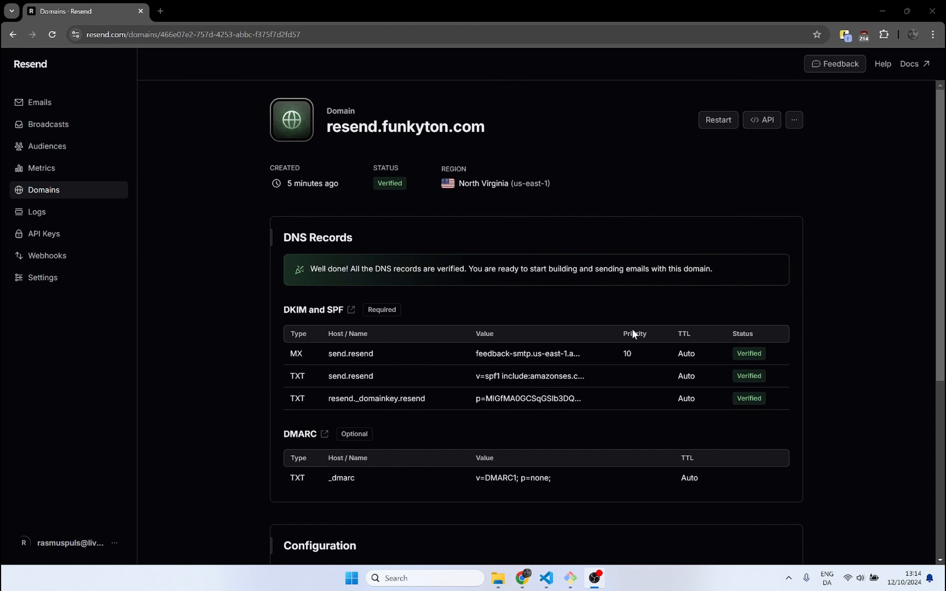
mouse_move(762, 358)
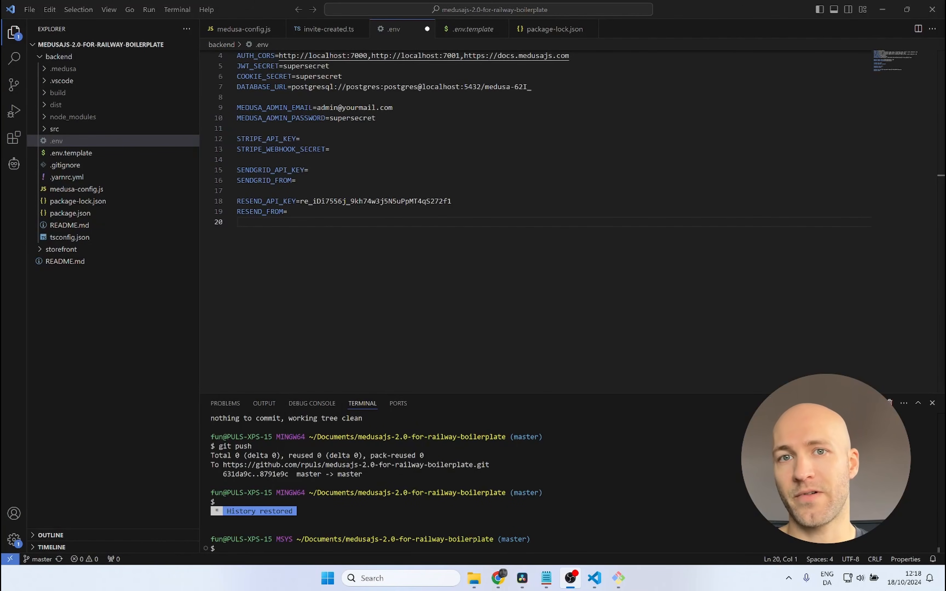
Step: Set RESEND_FROM in the backend's .env file to the sender e-mail address on the verified Resend domain
click(299, 212)
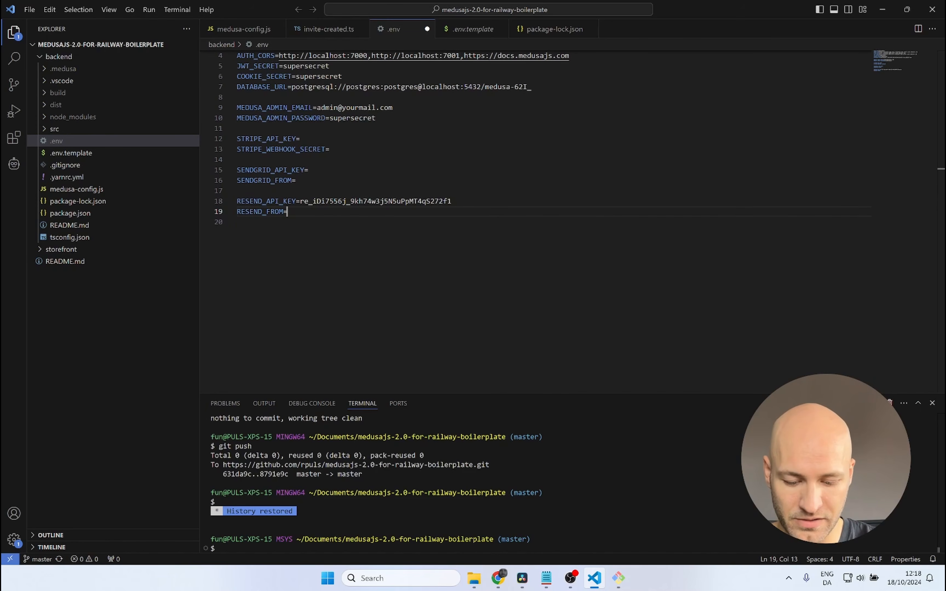
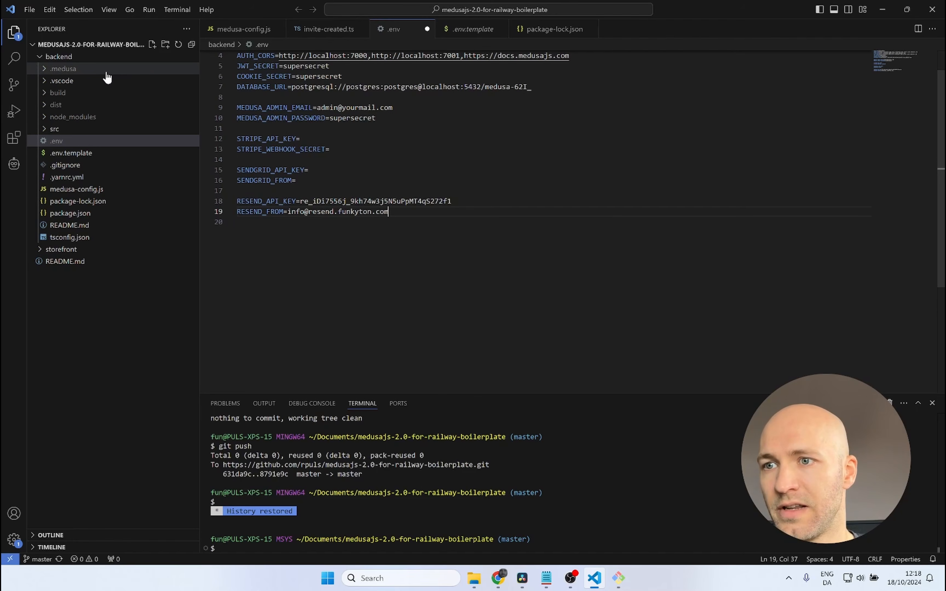
Step: Examine how medusa-config.js uses RESEND_API_KEY and RESEND_FROM for the Resend notification provider, and return to the .env file
click(96, 190)
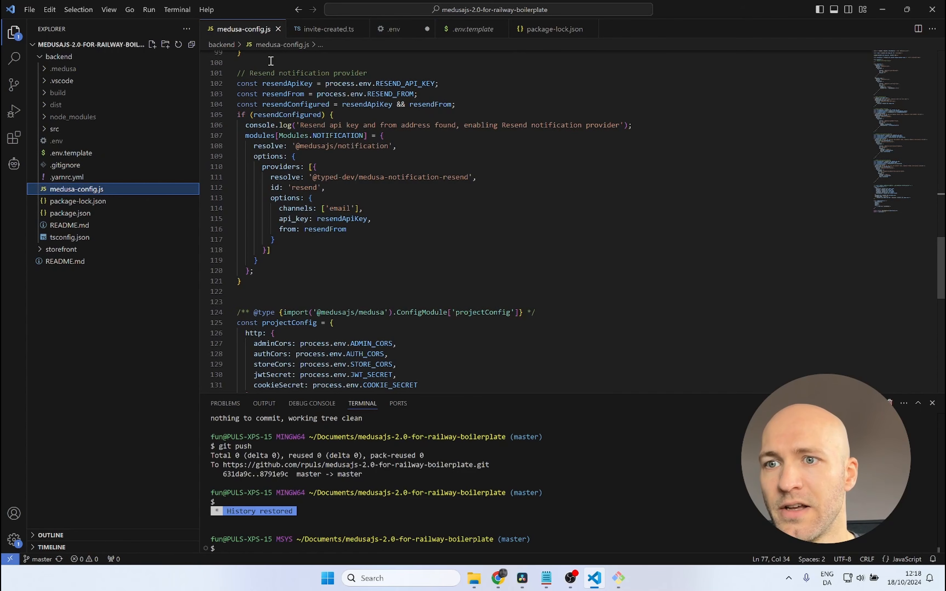
double_click(393, 84)
key(ctrl+c)
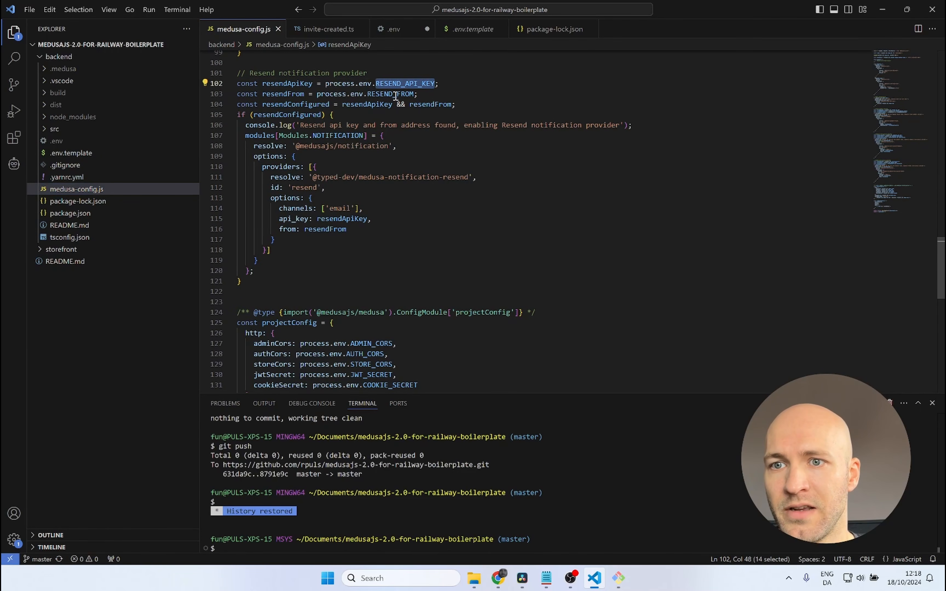
double_click(395, 94)
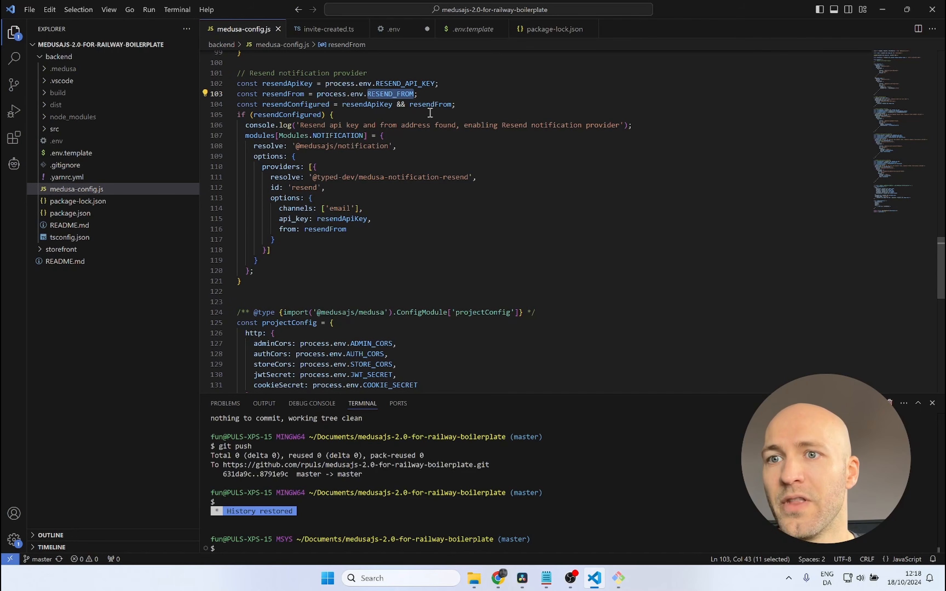
click(401, 30)
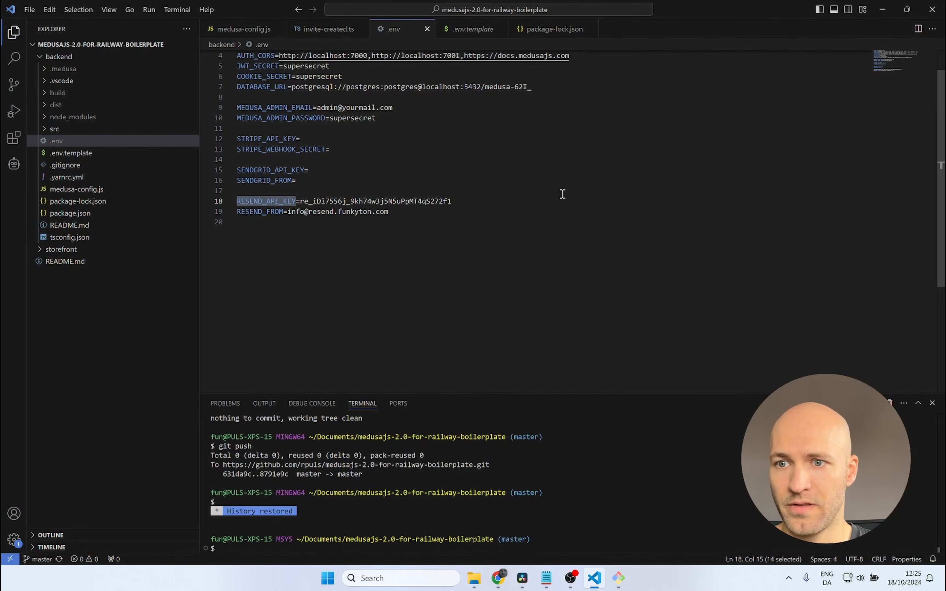
Step: Switch to the Railway project in the browser and open the account menu to check the subscription plan
key(alt+Tab)
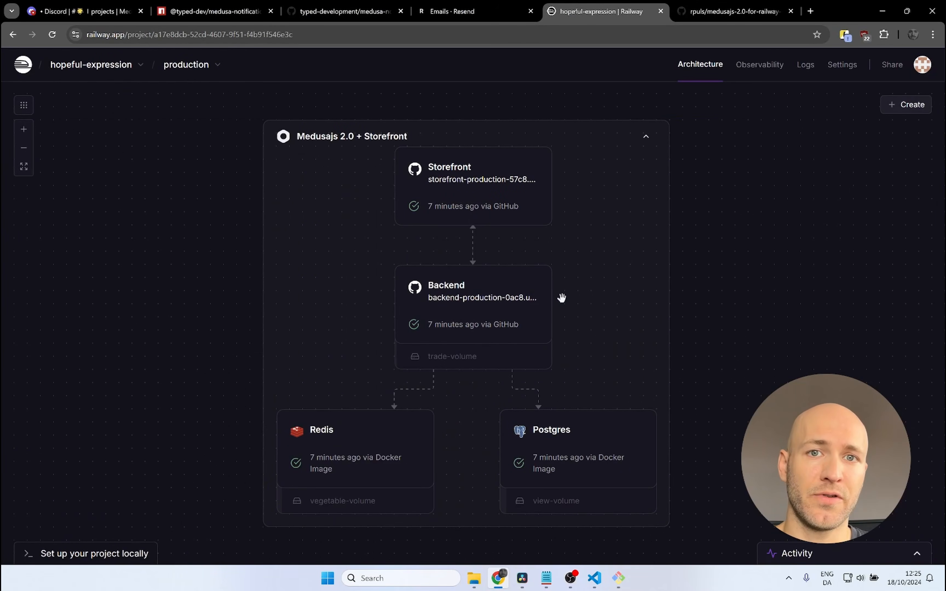
click(895, 69)
click(923, 66)
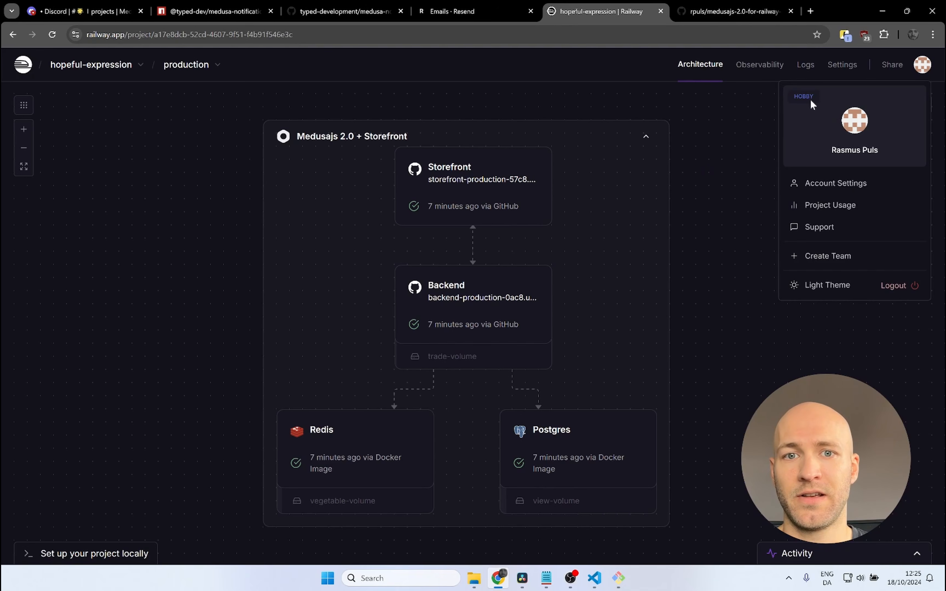
Step: Start a new service variable named RESEND_API_KEY on the Backend service in the Railway project
click(719, 168)
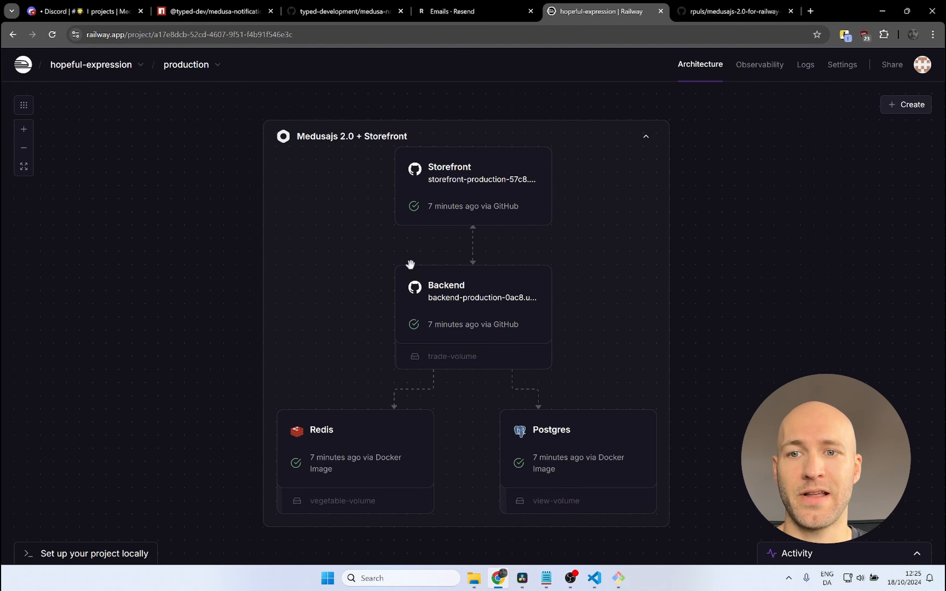
click(506, 317)
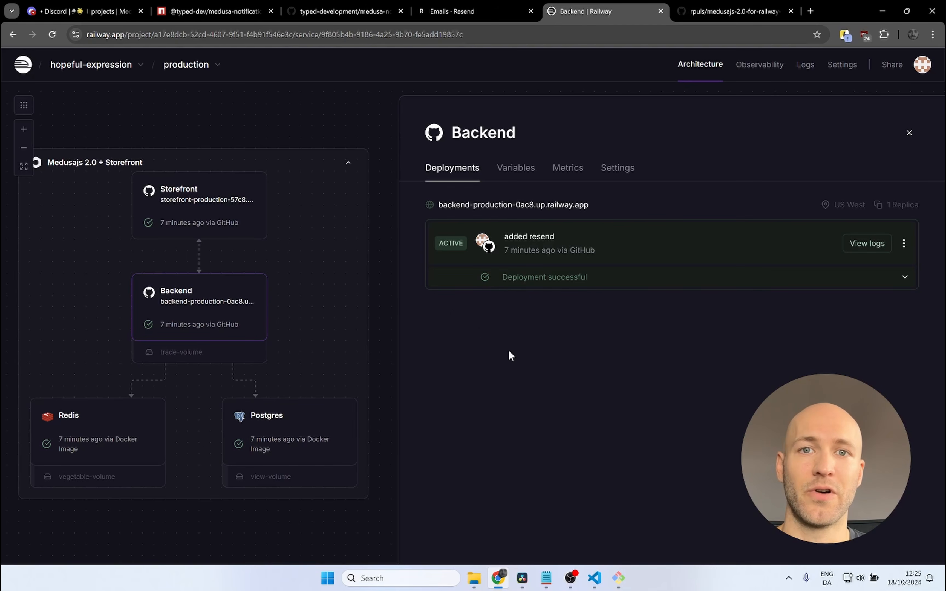
click(516, 174)
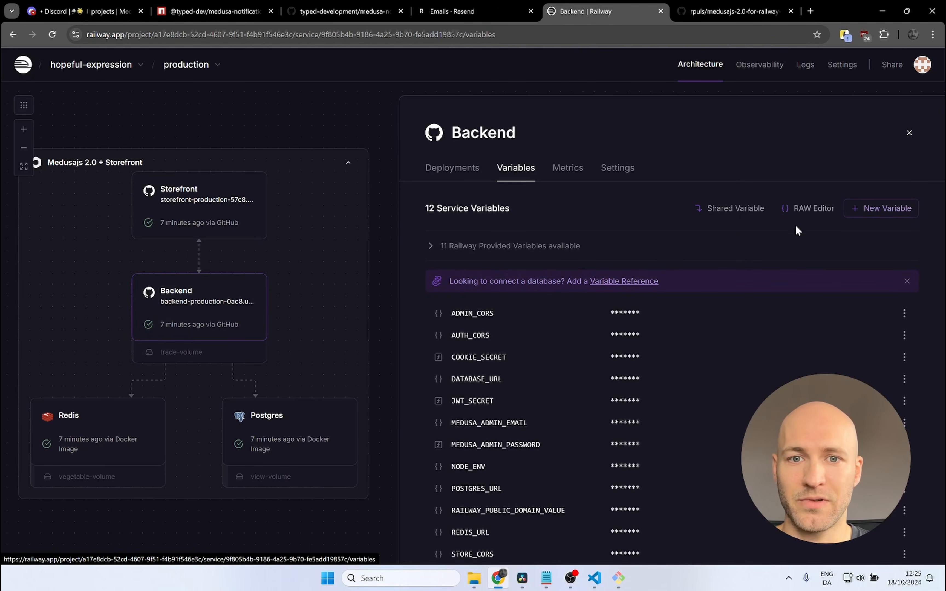
click(862, 214)
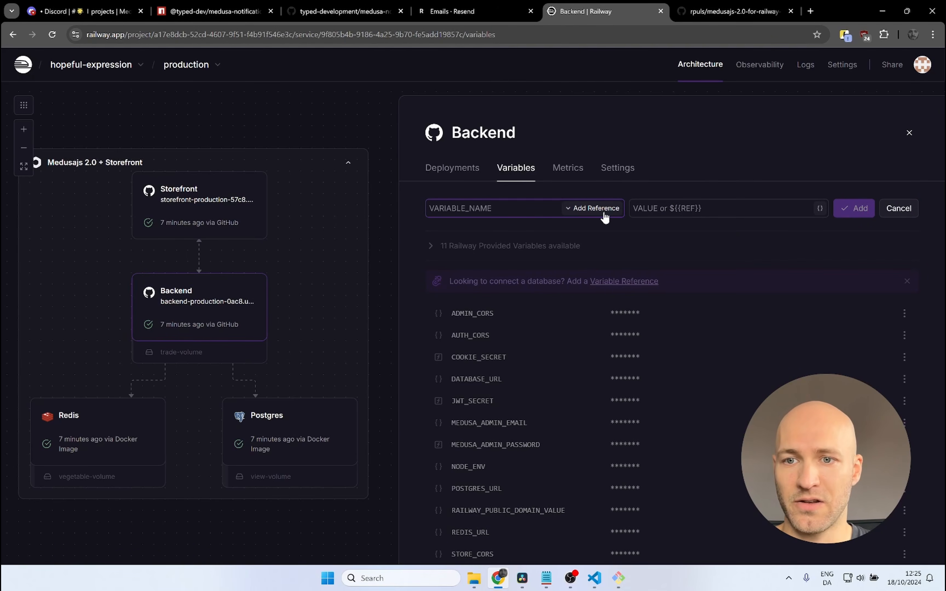
key(ctrl+v)
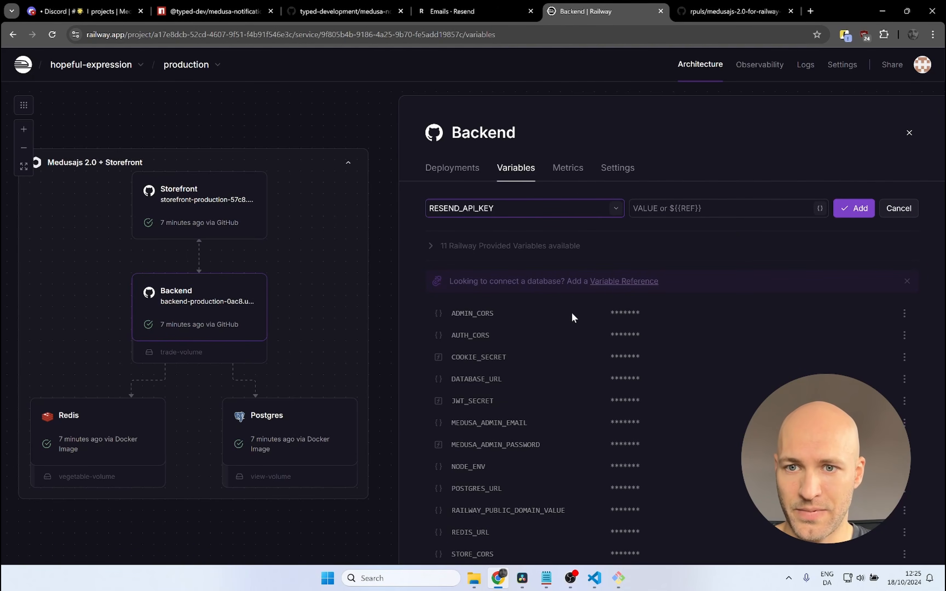
Step: Copy the Resend API key from the .env file in VS Code and add it as the value of Railway's RESEND_API_KEY variable
click(594, 578)
double_click(401, 201)
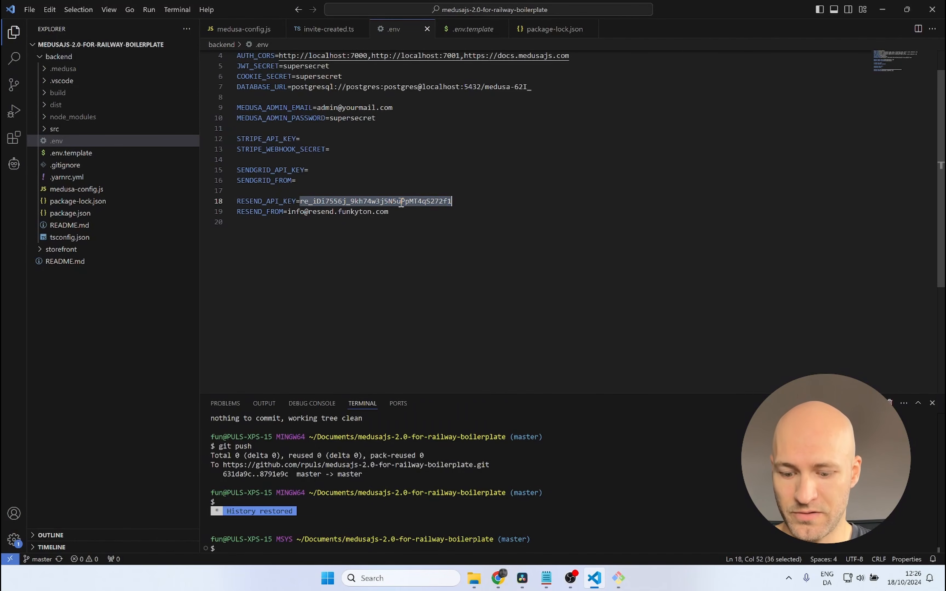
key(ctrl+c)
key(alt+Tab)
click(682, 208)
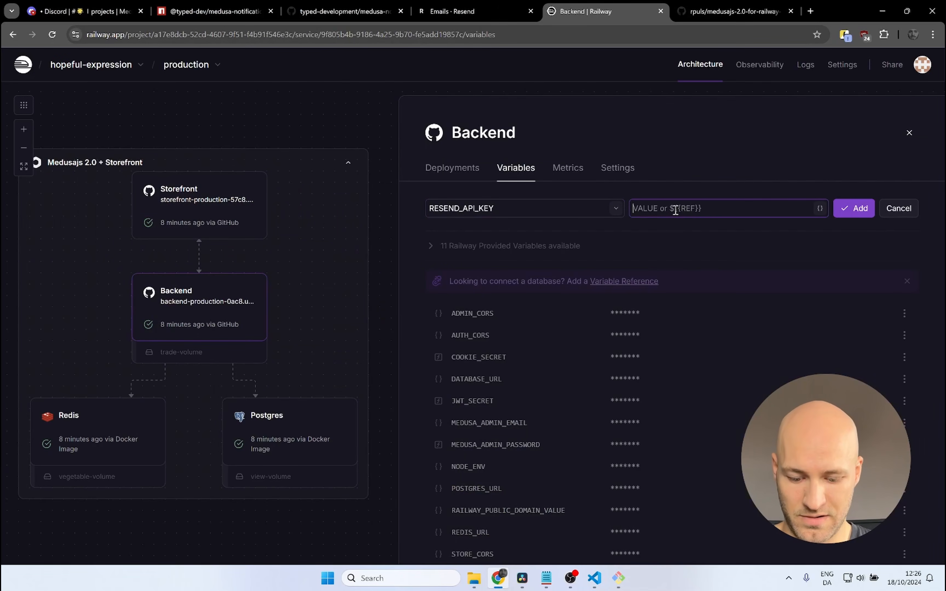
key(ctrl+v)
click(853, 210)
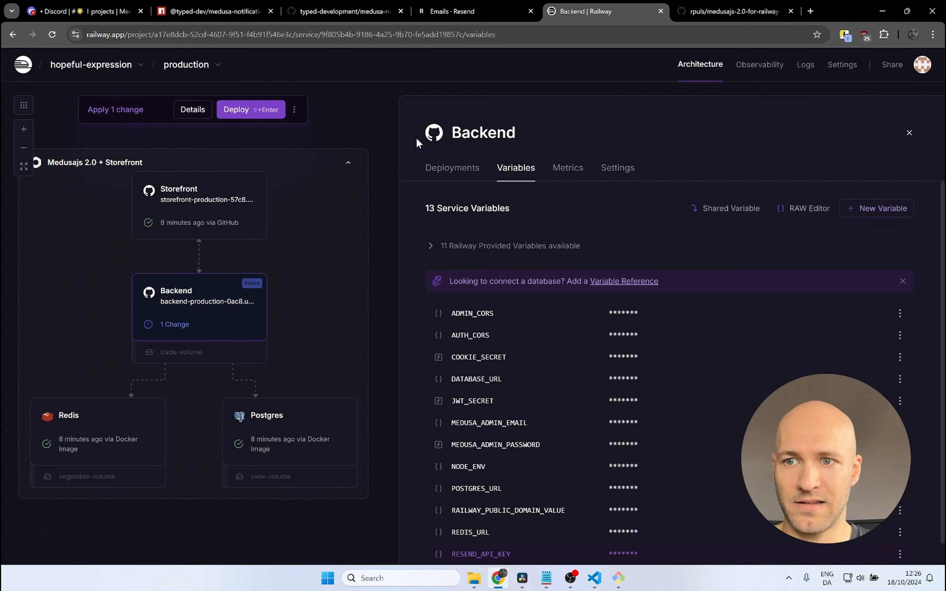
Step: Copy the RESEND_FROM name from the .env file in VS Code and use it to start another Backend variable in Railway
click(594, 578)
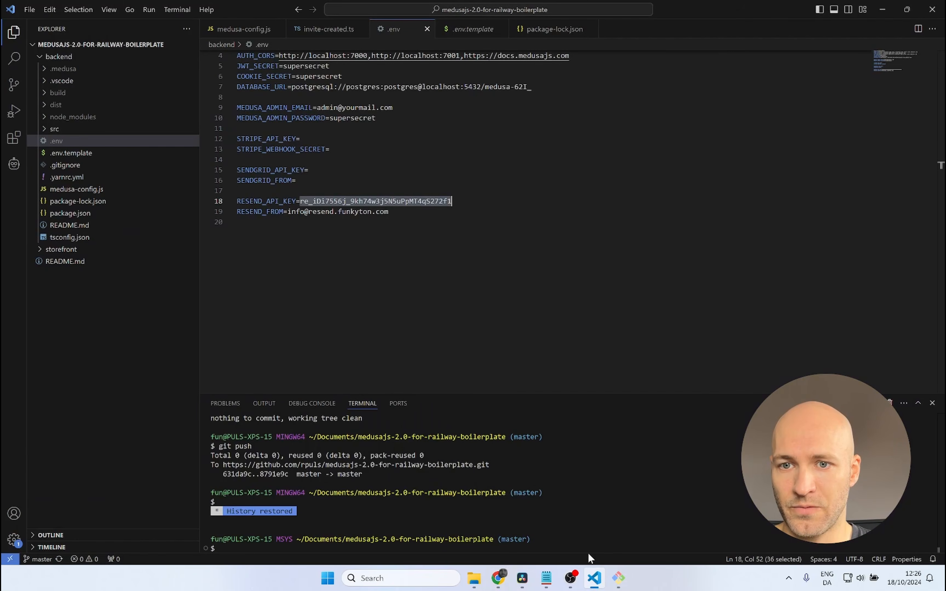
double_click(263, 211)
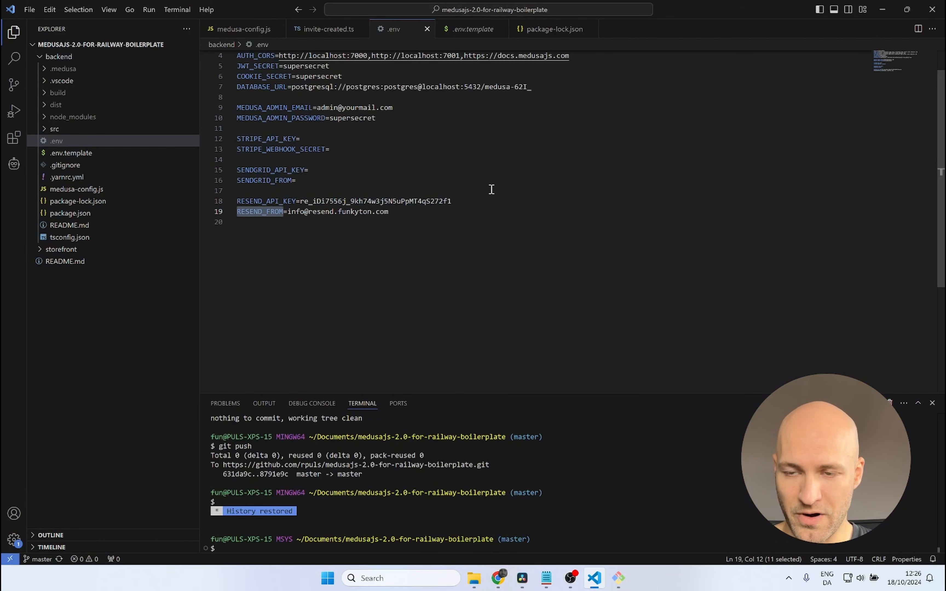
key(alt+Tab)
click(866, 210)
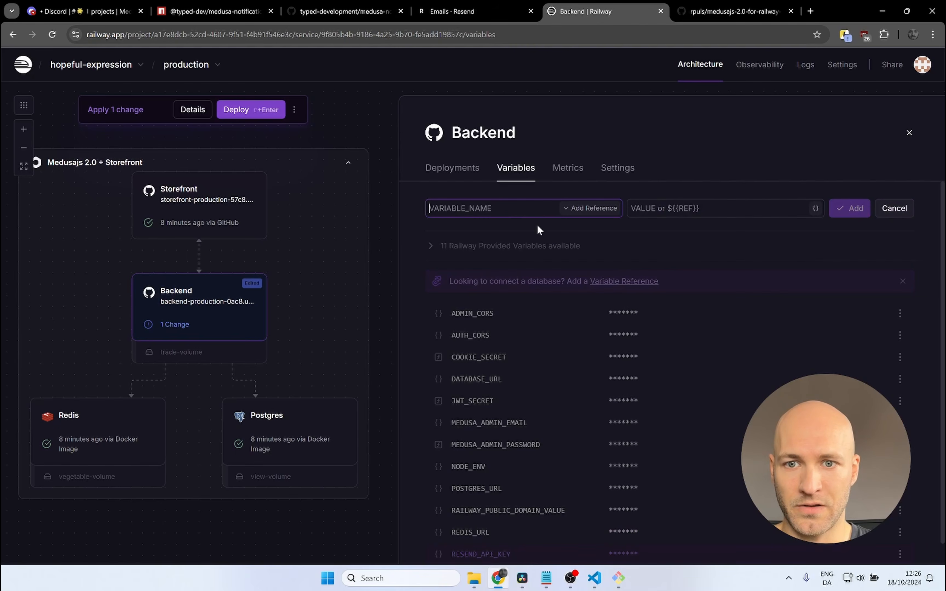
key(ctrl+v)
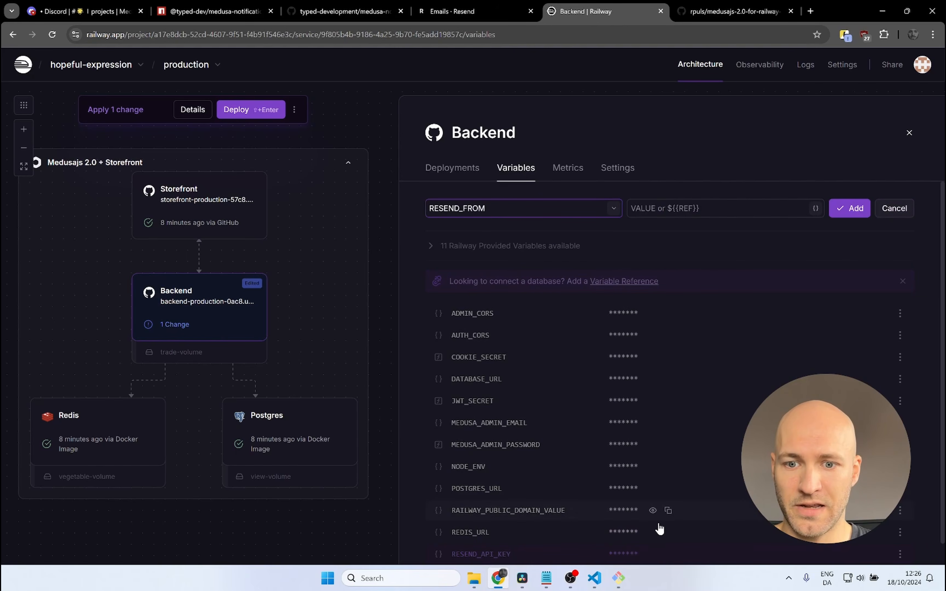
Step: Add the sender e-mail address from the .env file as the RESEND_FROM value in Railway and deploy the Backend changes
click(594, 578)
drag(389, 212, 291, 214)
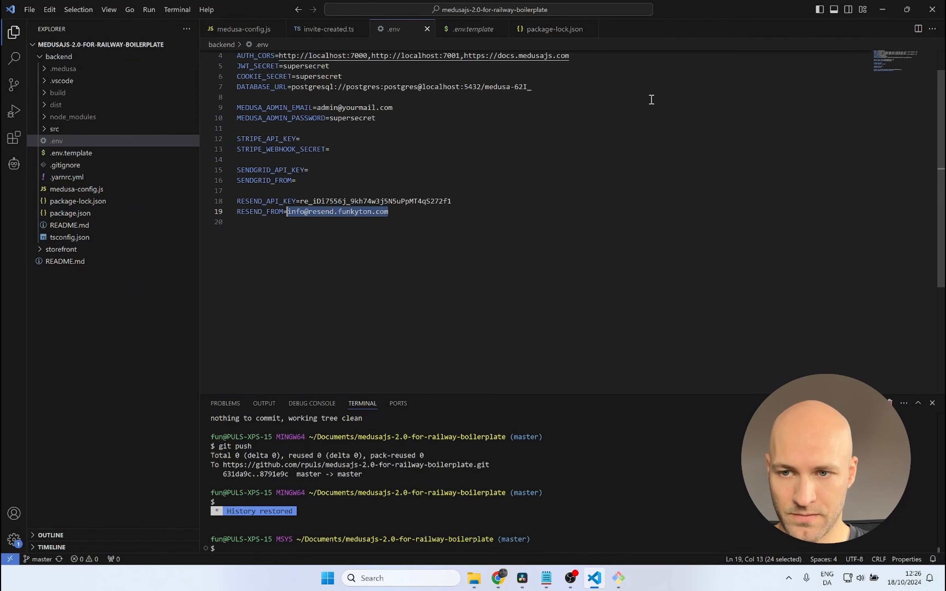
key(ctrl+c)
key(alt+Tab)
click(746, 211)
key(ctrl+v)
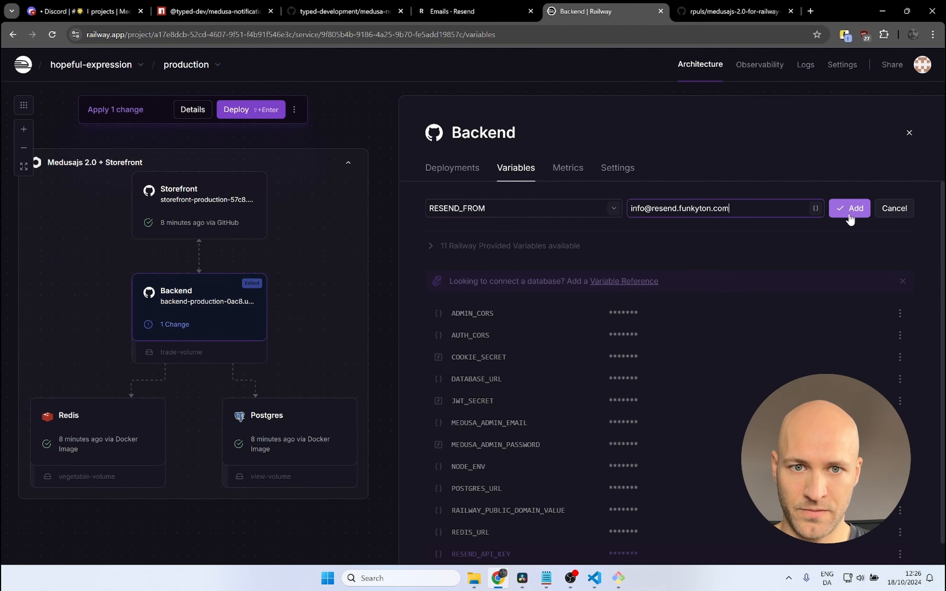
click(855, 217)
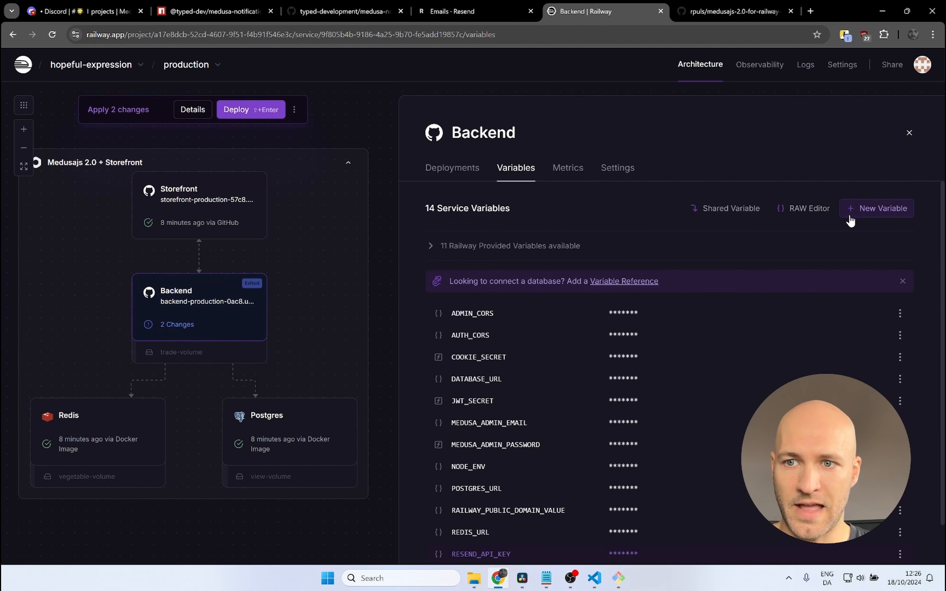
click(237, 111)
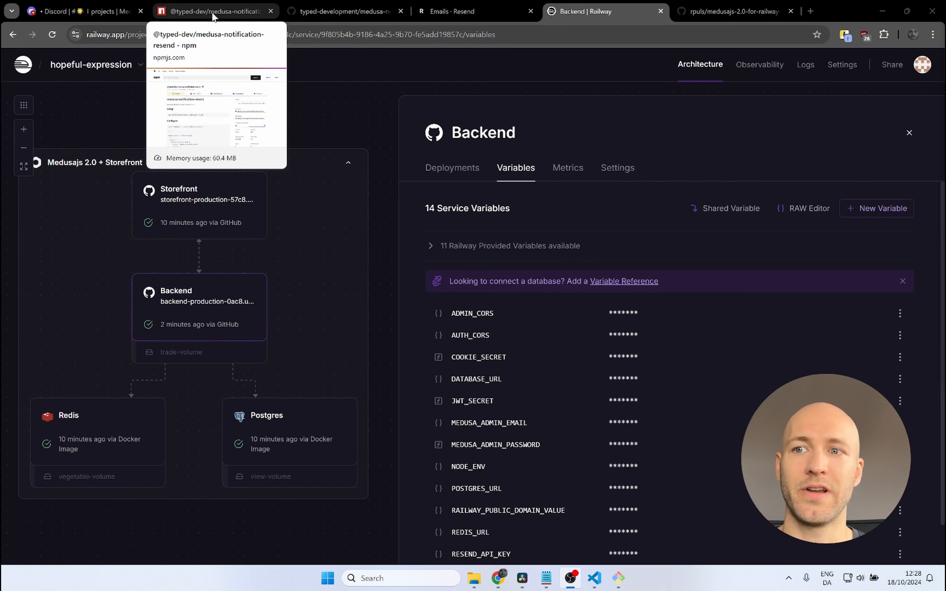
Step: Examine the medusa-notification-resend package on npm and GitHub, including its setup, configuration example and environment variables
click(214, 13)
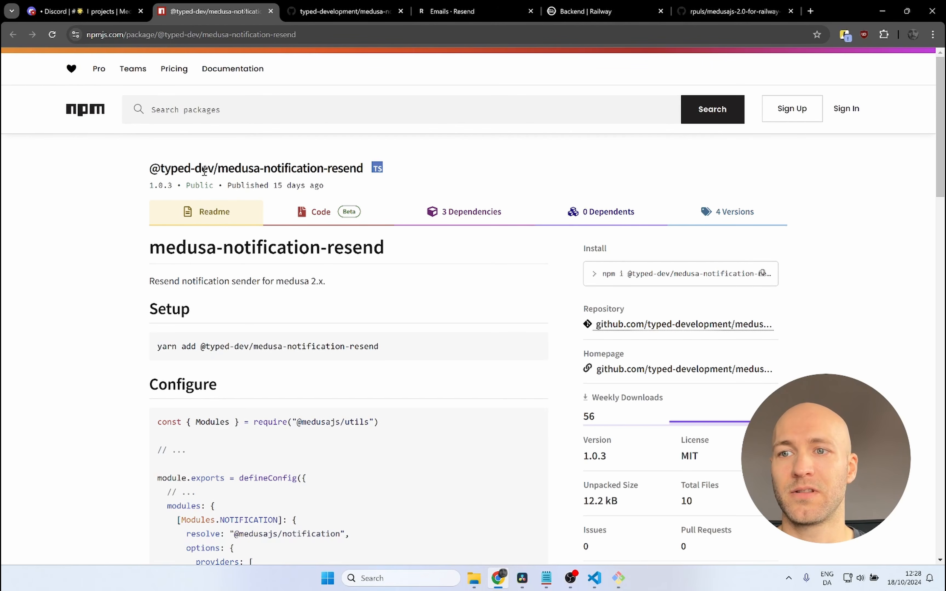
click(315, 13)
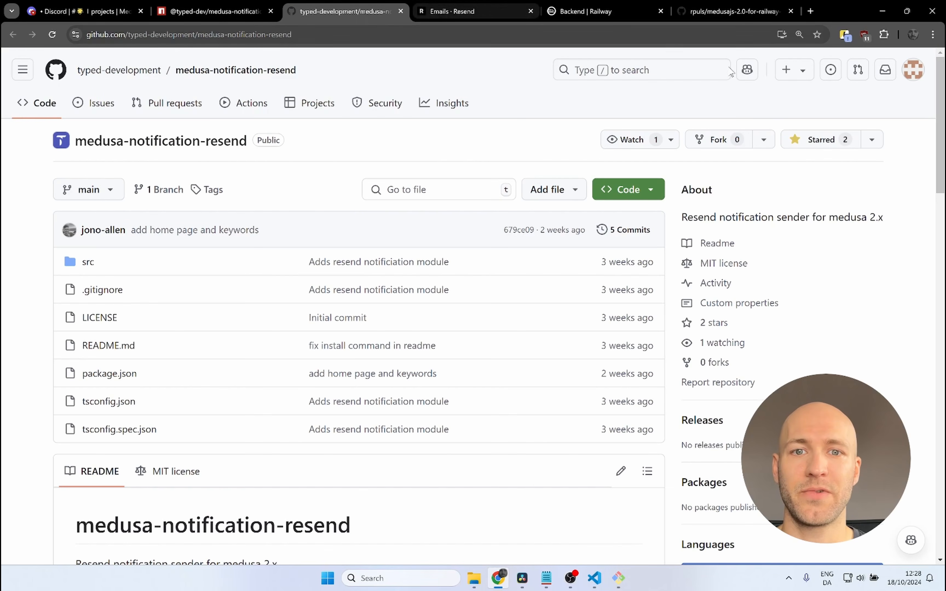
click(206, 12)
scroll(394, 309, down, 5)
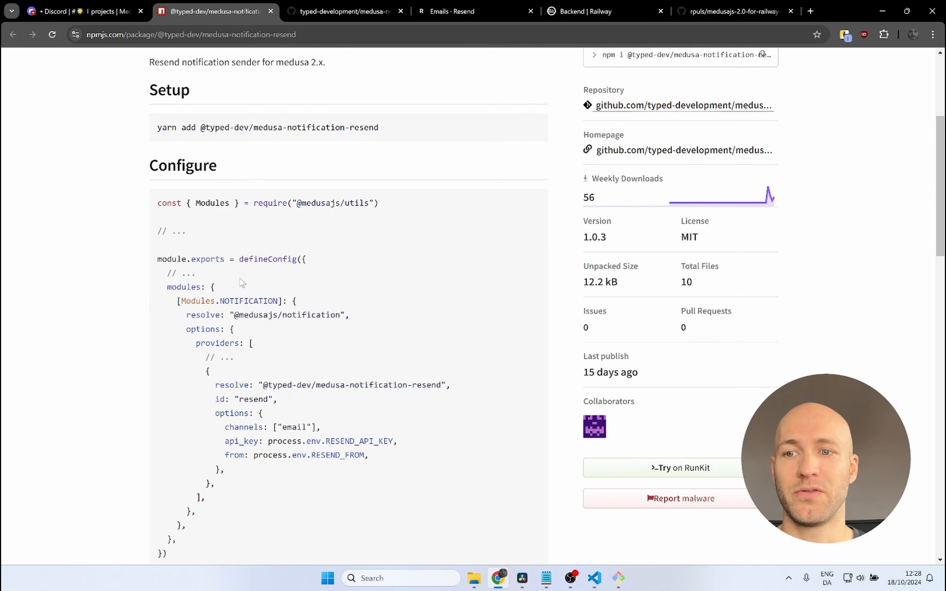
scroll(241, 282, down, 3)
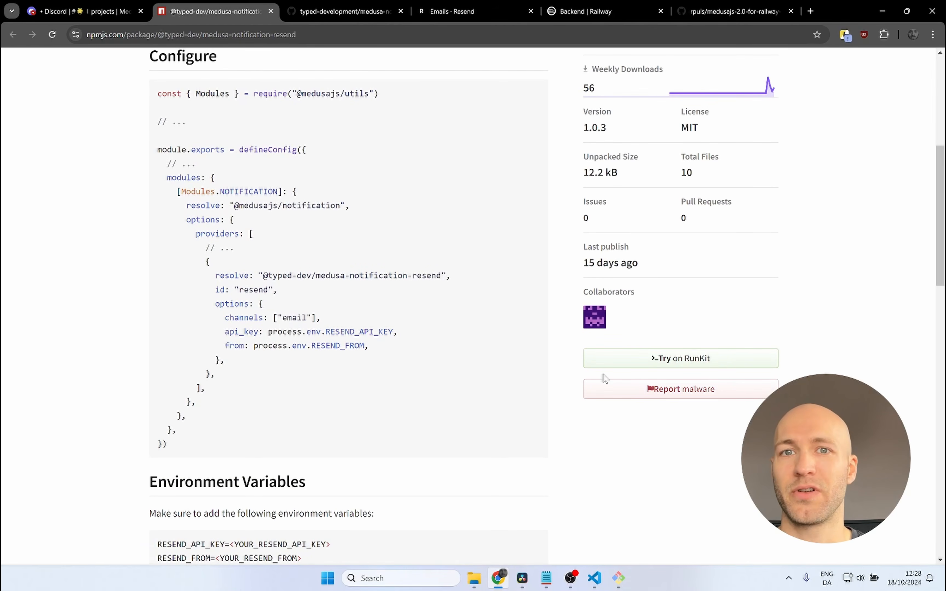
scroll(566, 364, up, 8)
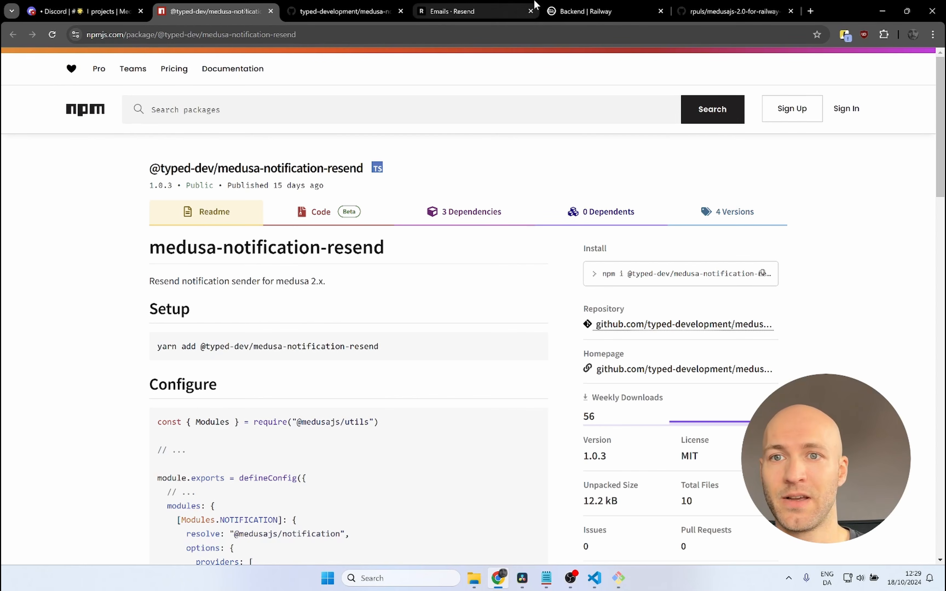
Step: Return to Railway, open the Backend deployment's public URL and go to its /app admin page
click(577, 17)
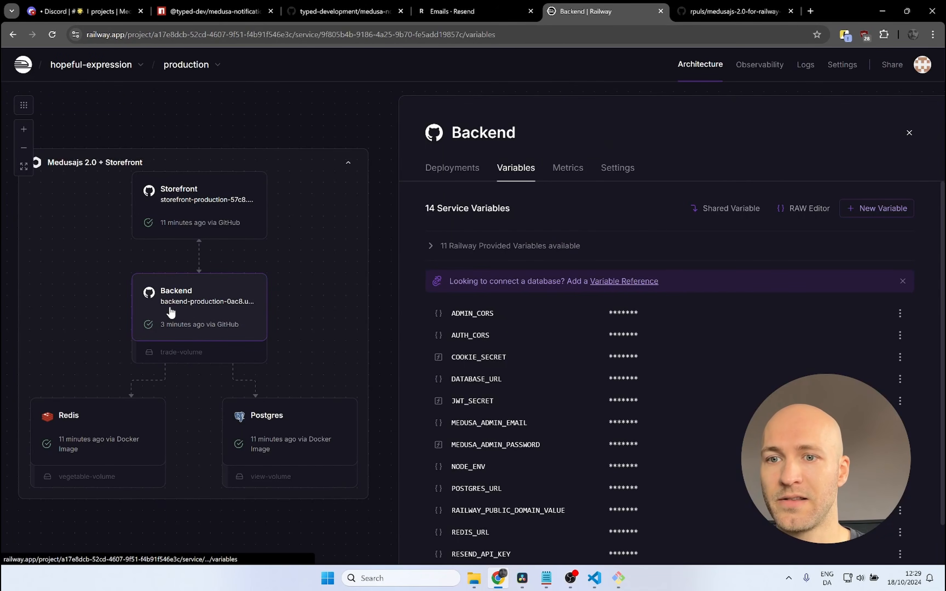
click(434, 171)
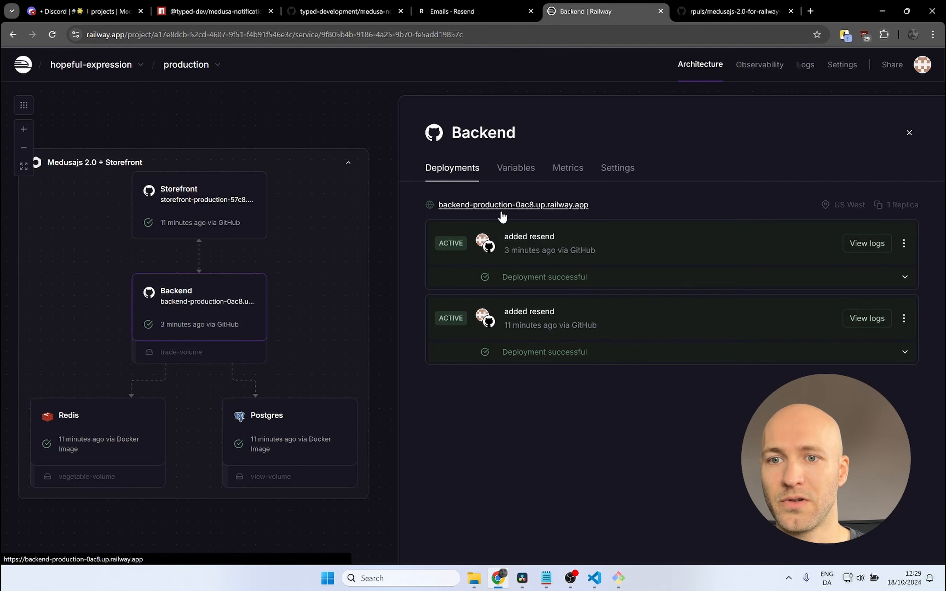
click(508, 206)
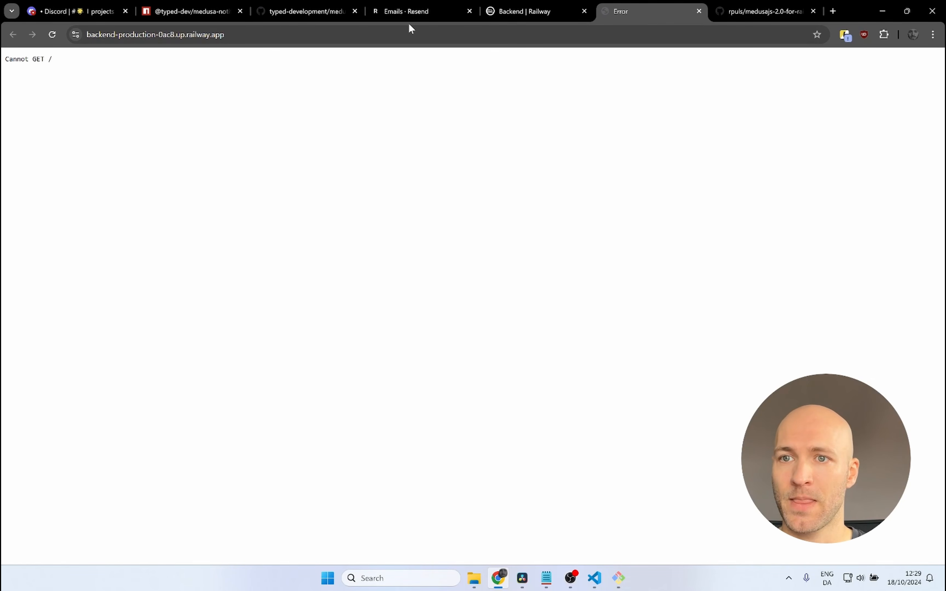
click(401, 34)
key(End)
text(app)
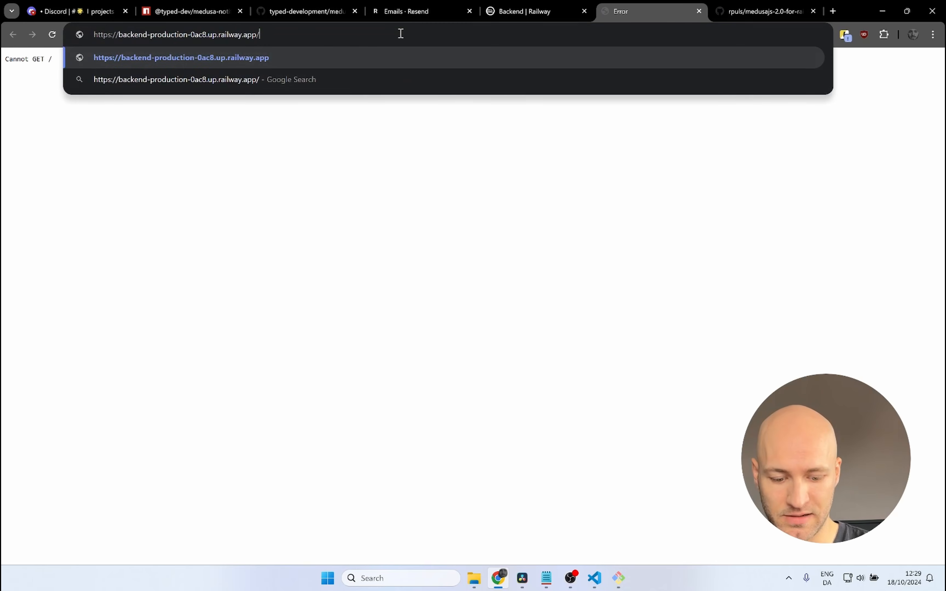
key(Return)
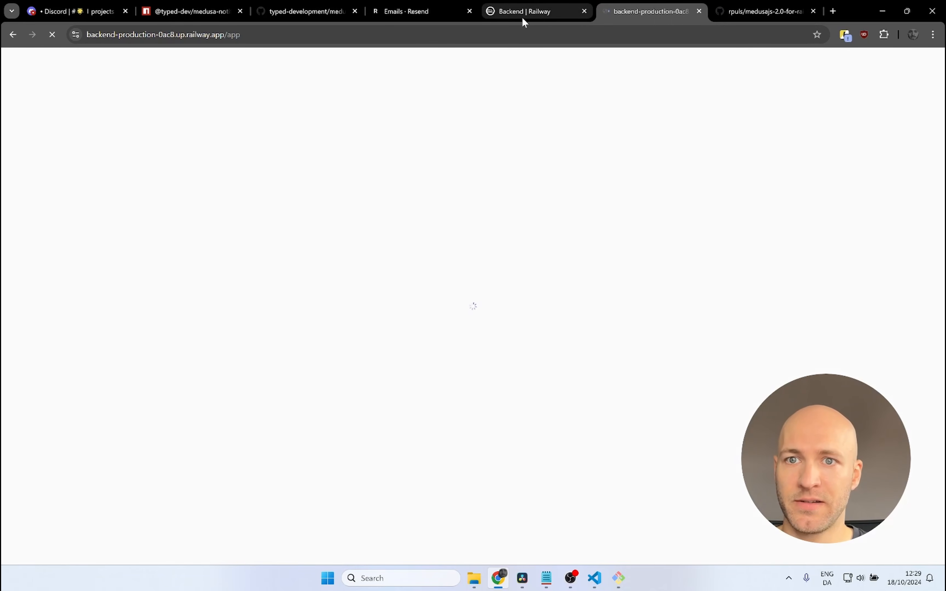
Step: Copy the MEDUSA_ADMIN_EMAIL value from the Backend variables in Railway into the Medusa login form's e-mail field
click(524, 12)
click(534, 168)
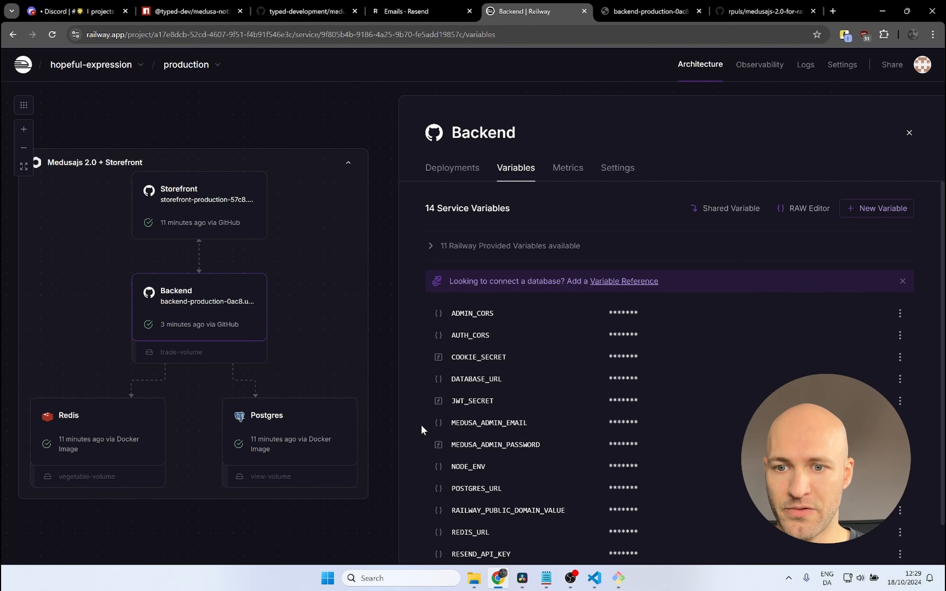
click(668, 423)
click(649, 12)
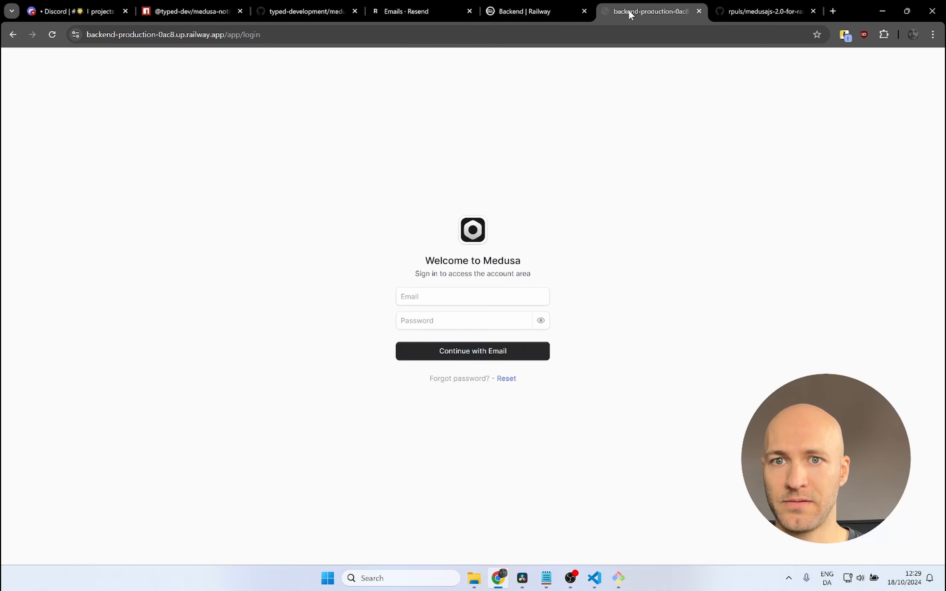
click(448, 297)
key(ctrl+v)
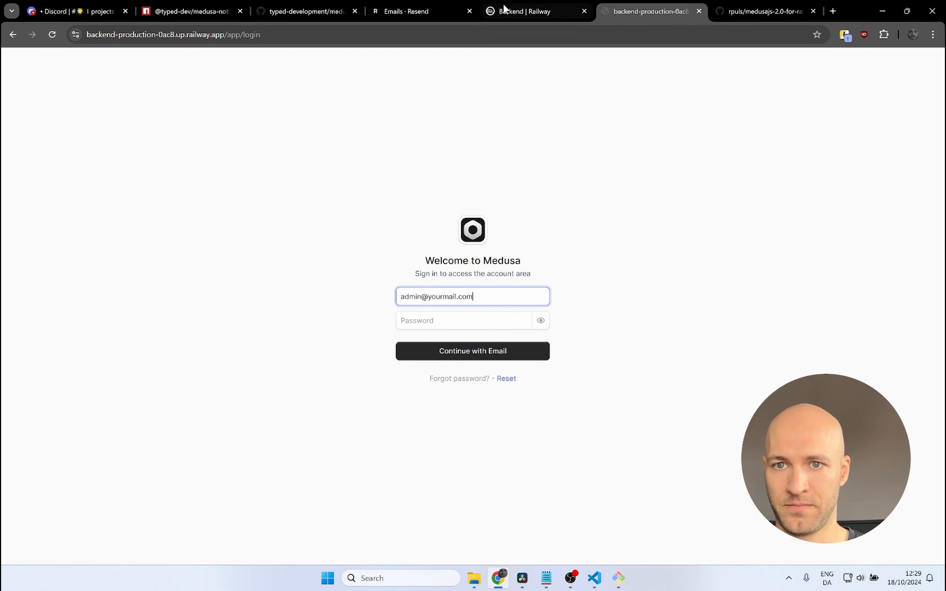
Step: Copy the MEDUSA_ADMIN_PASSWORD value from Railway into the Medusa login password field, sign in and dismiss the browser's offer to save it
click(524, 11)
click(668, 445)
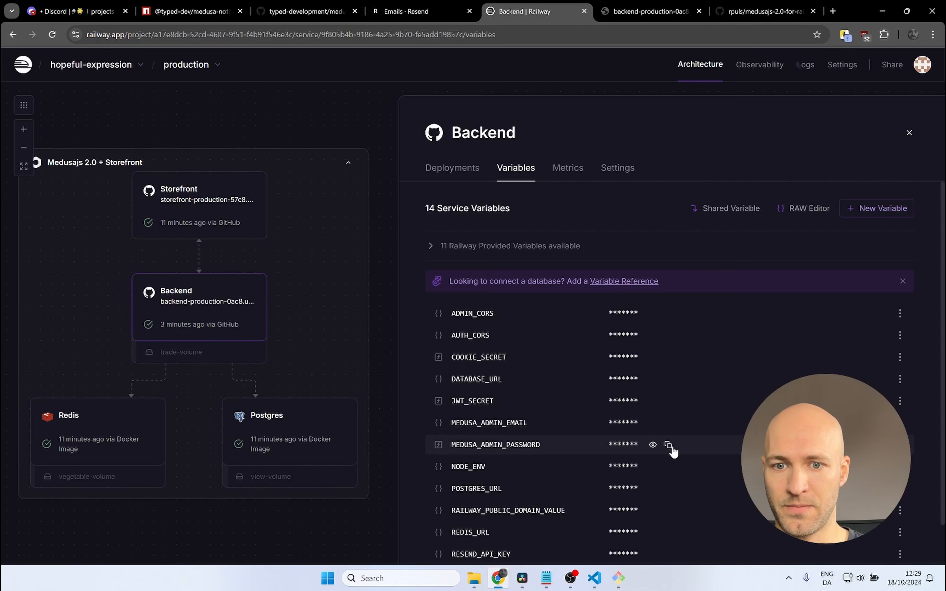
click(660, 11)
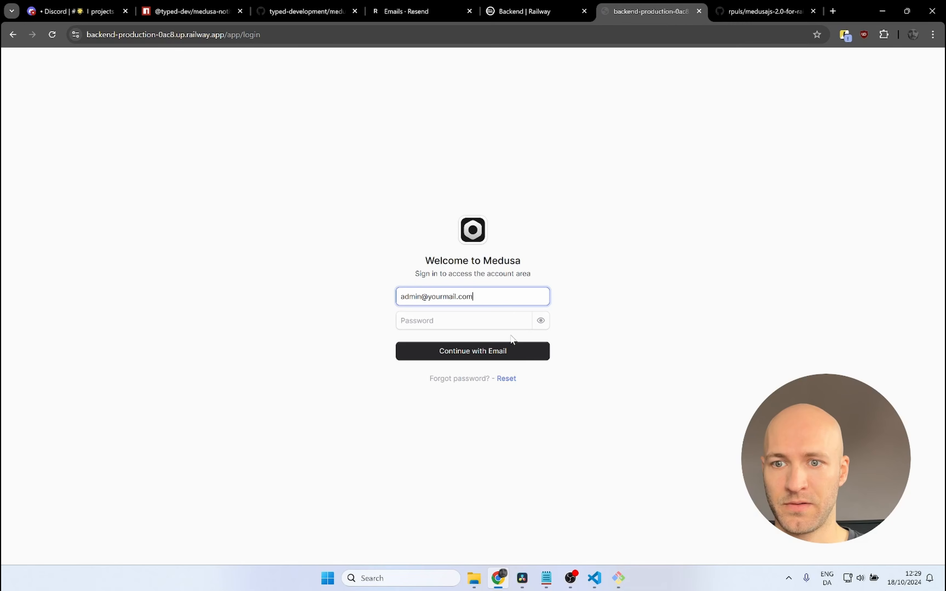
click(496, 321)
key(ctrl+v)
click(454, 352)
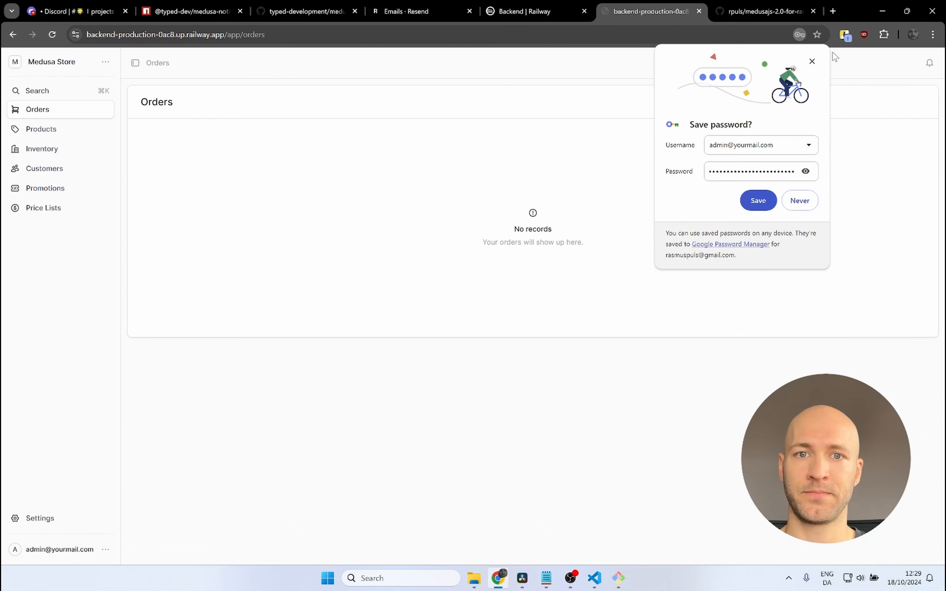
click(812, 62)
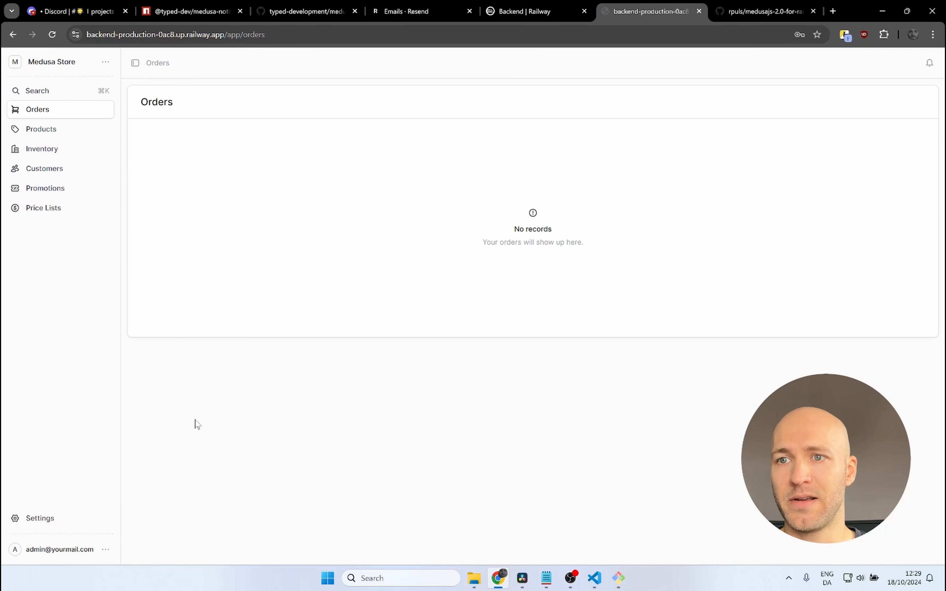
Step: Open the Users page in the Medusa admin settings and start inviting a new user
click(64, 524)
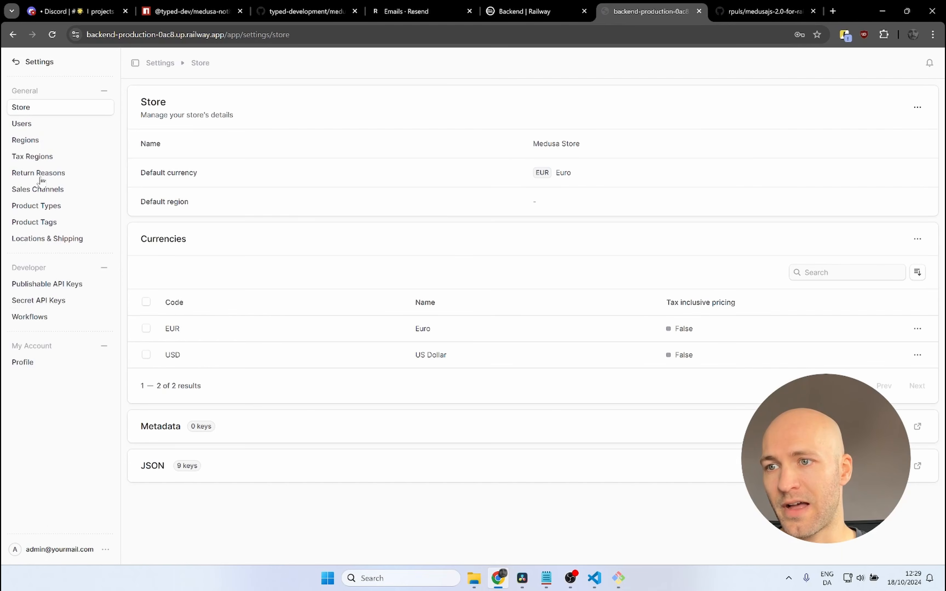
click(31, 131)
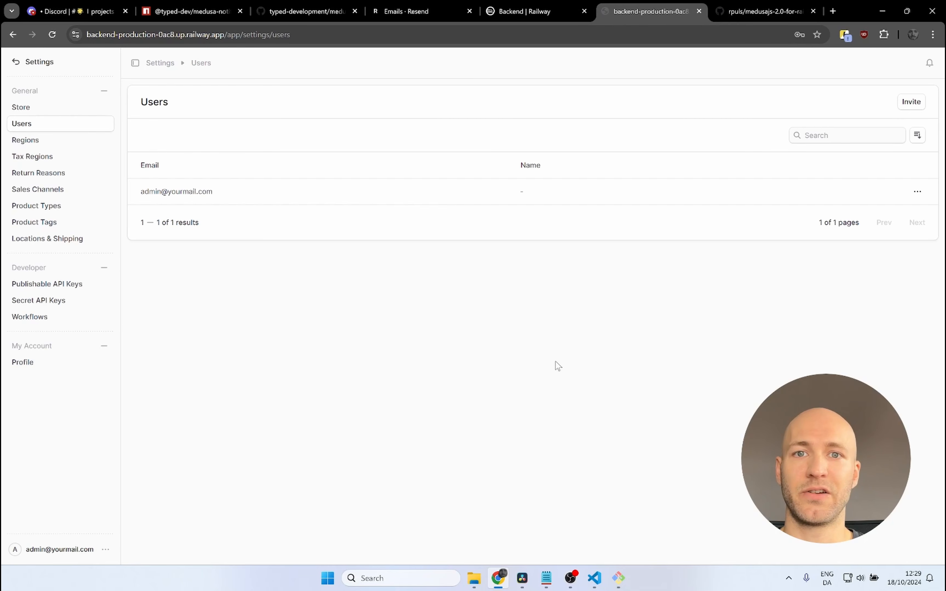
click(911, 103)
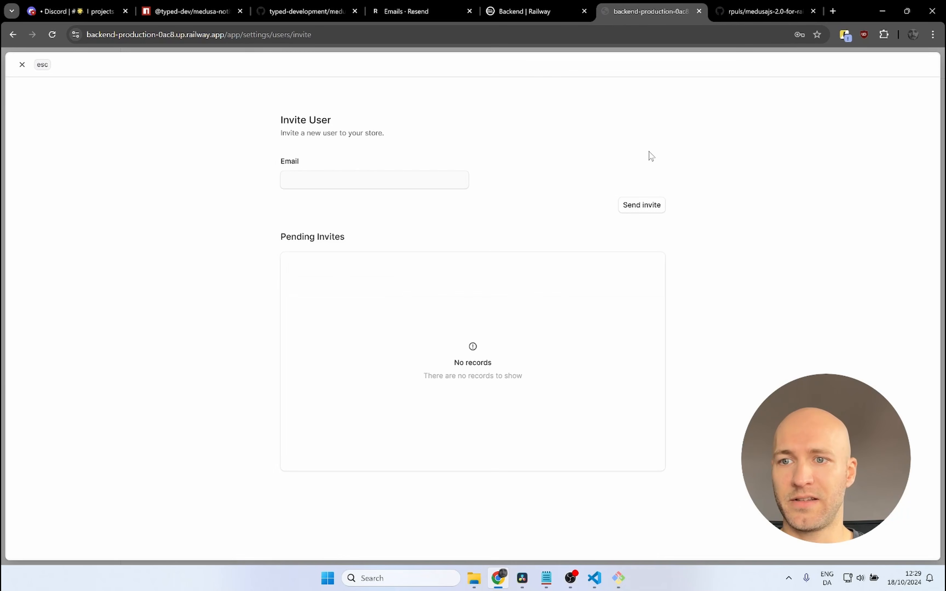
Step: Search for 10minutemail in a new browser tab, open 10minutemail.com and copy its temporary e-mail address
click(833, 11)
text(10minut)
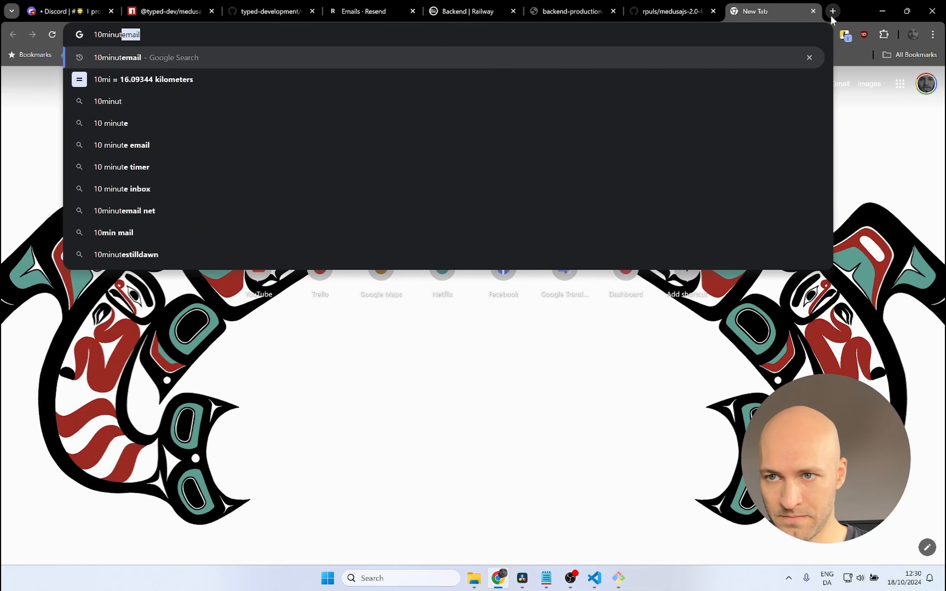
key(Return)
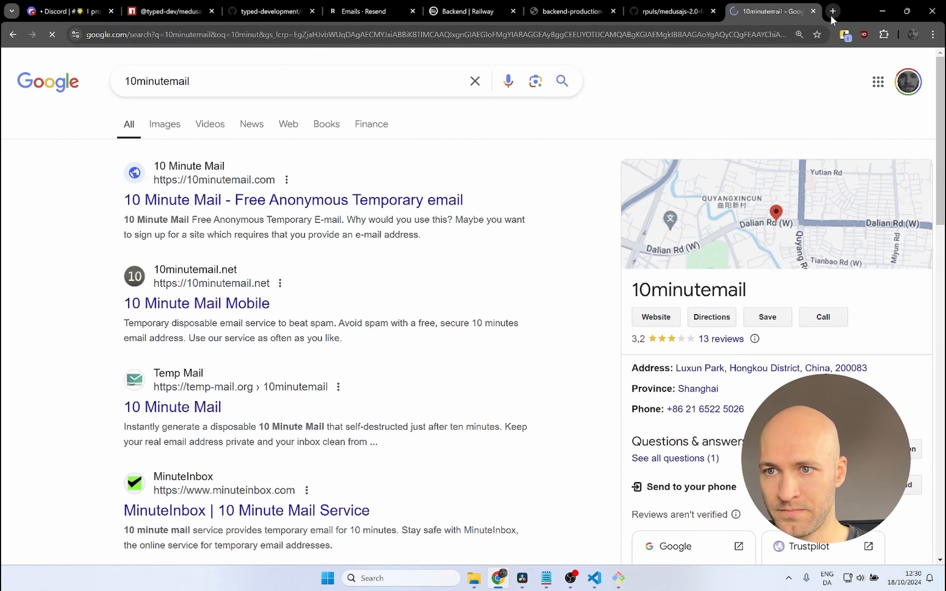
click(172, 210)
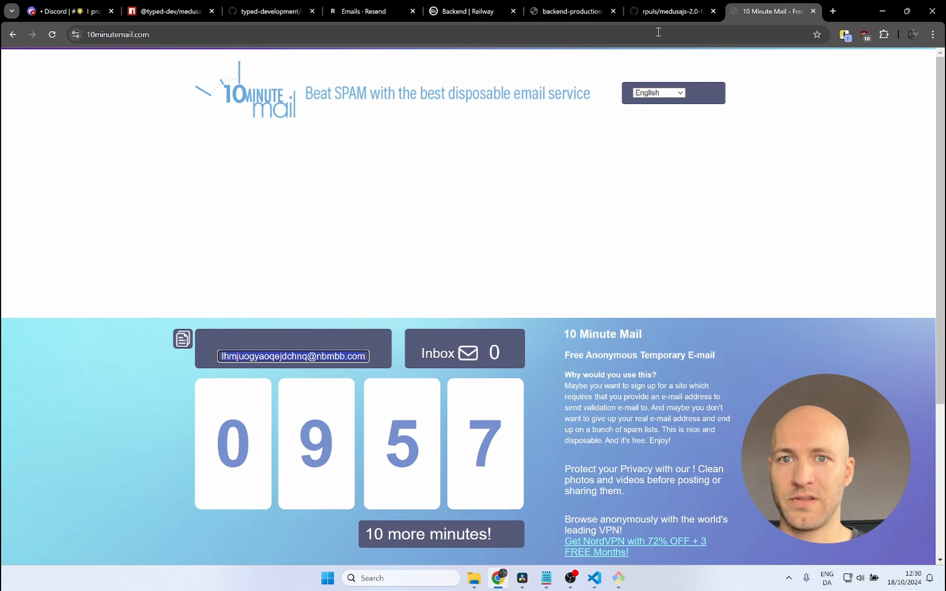
Step: Return to Medusa's Invite User form, paste the temporary e-mail address and send the invite
click(571, 11)
click(368, 183)
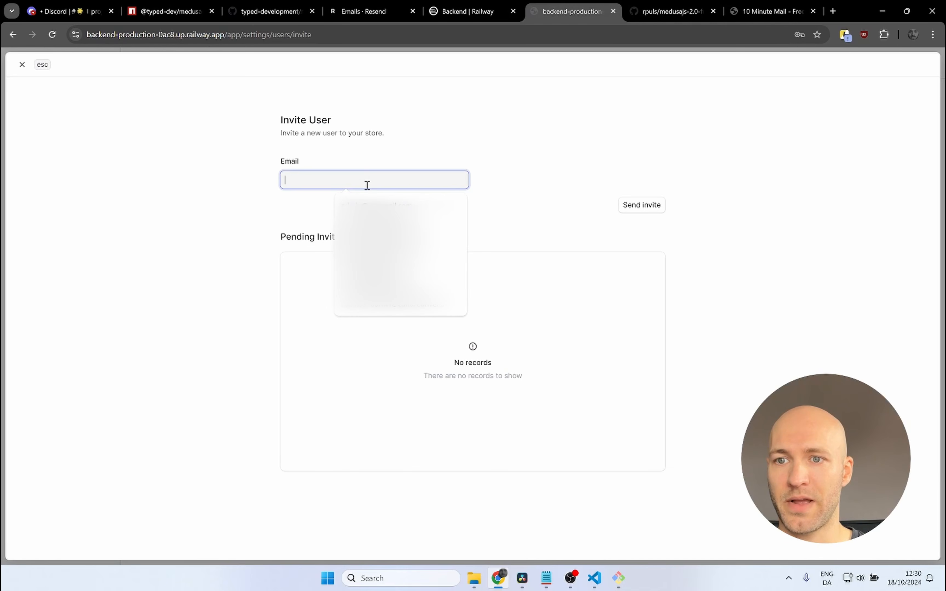
key(ctrl+v)
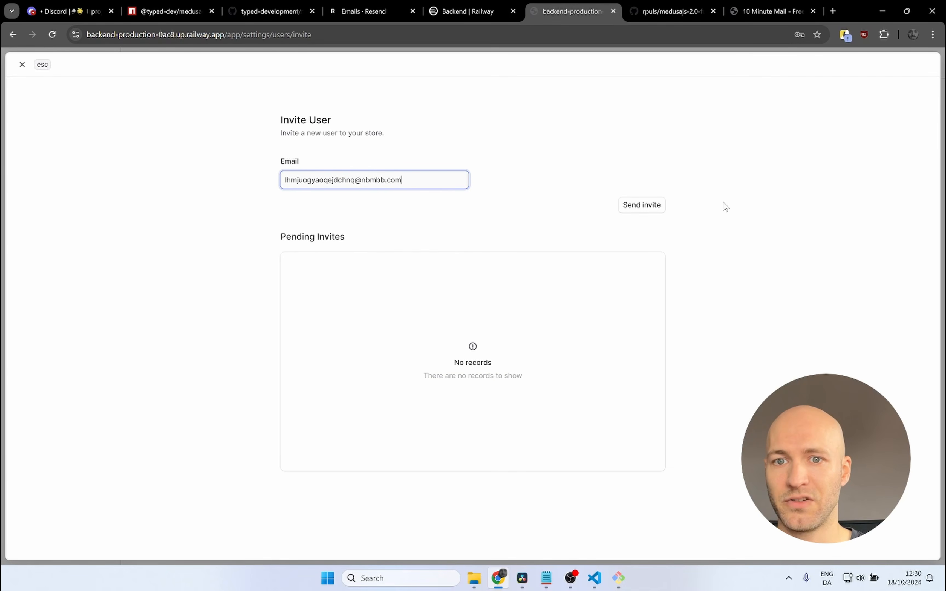
click(646, 211)
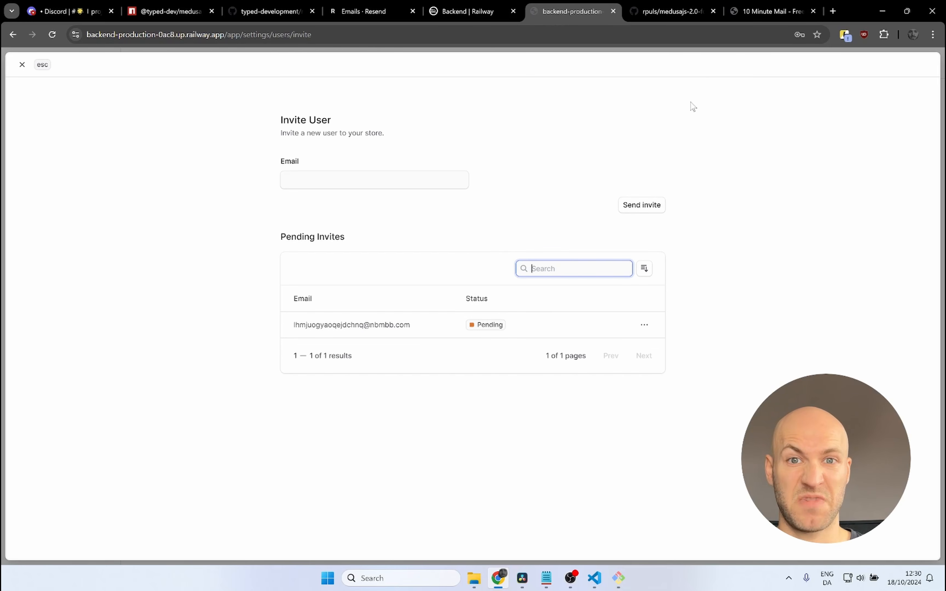
Step: Check the 10 Minute Mail inbox for the "You have been invited!" message, open it and follow its invite link
click(759, 12)
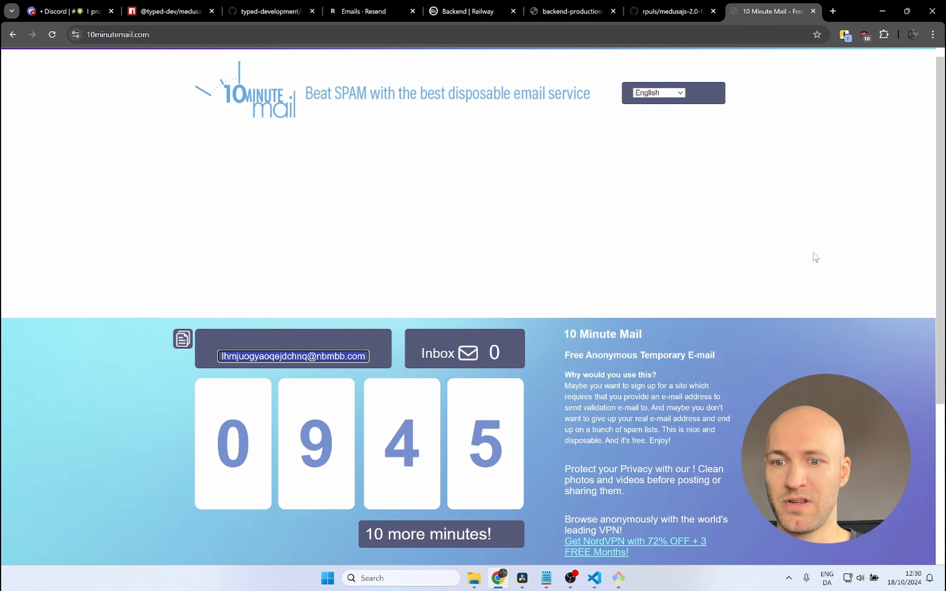
scroll(815, 257, down, 4)
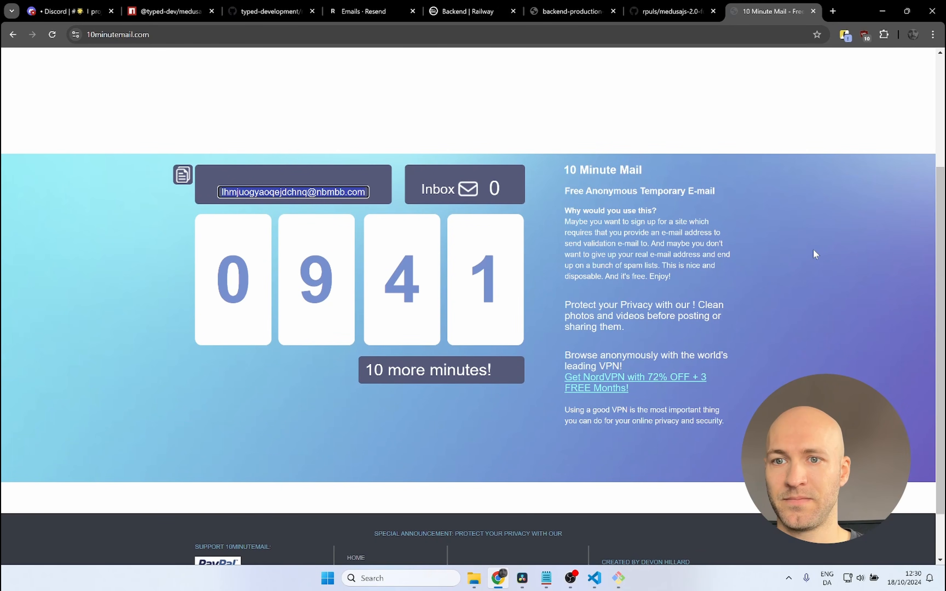
scroll(813, 254, down, 2)
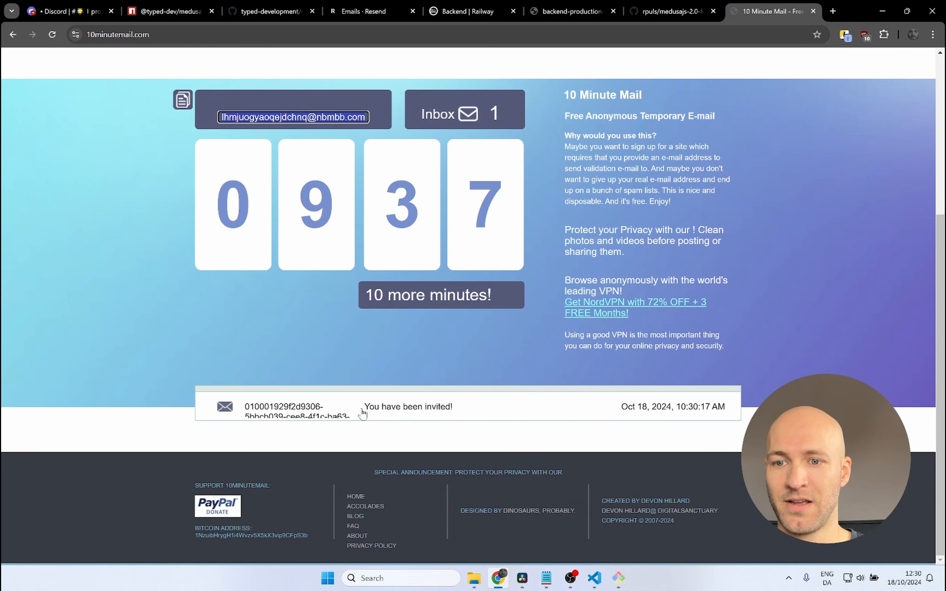
click(432, 414)
scroll(452, 395, down, 2)
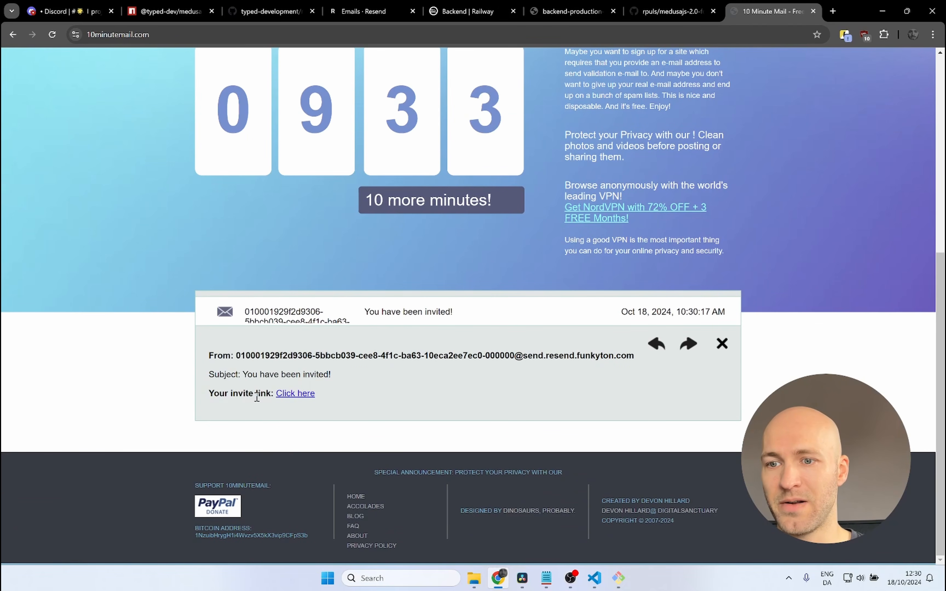
click(292, 394)
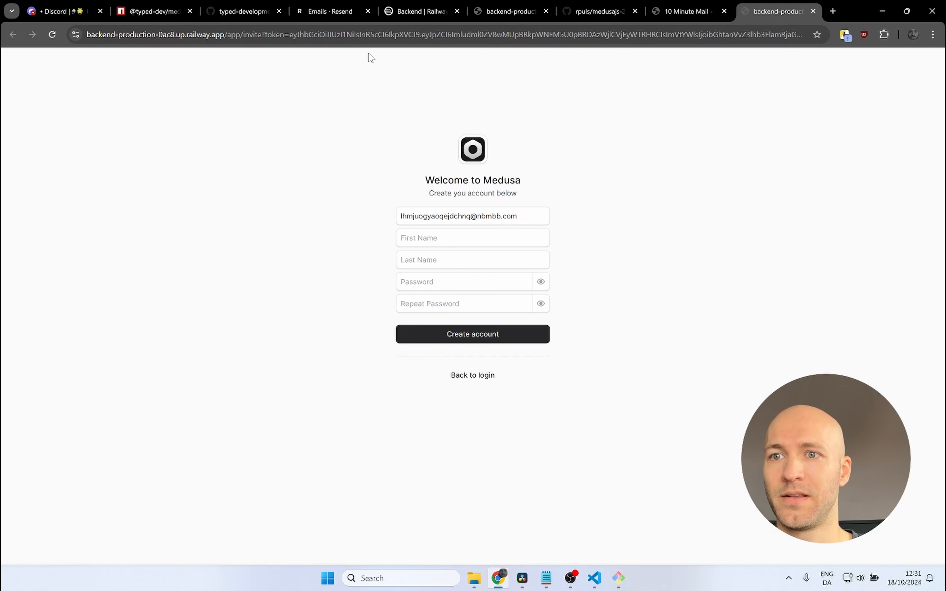
Step: Refresh the Emails list in Resend, open the newest sent invitation and inspect its delivery events and body preview
click(317, 17)
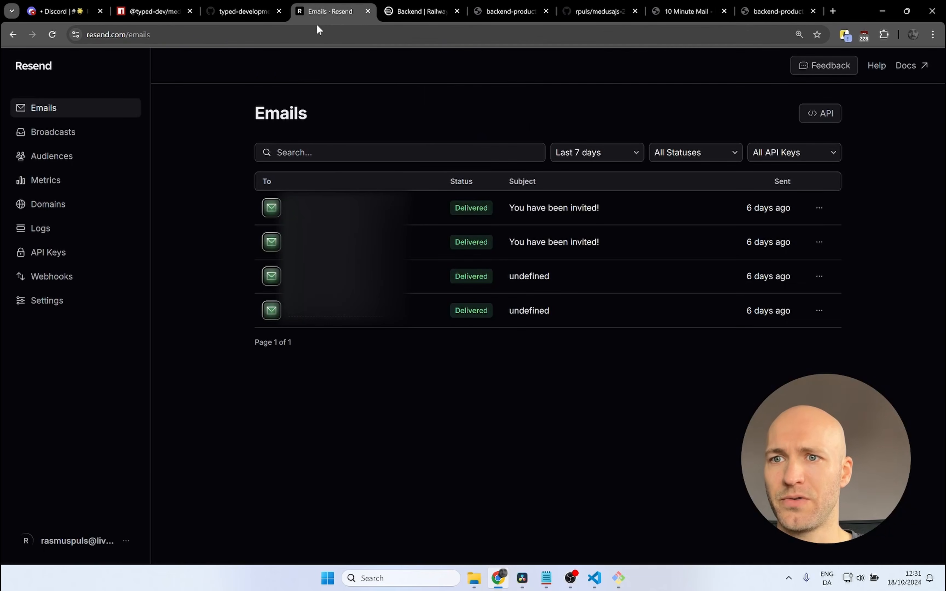
click(53, 34)
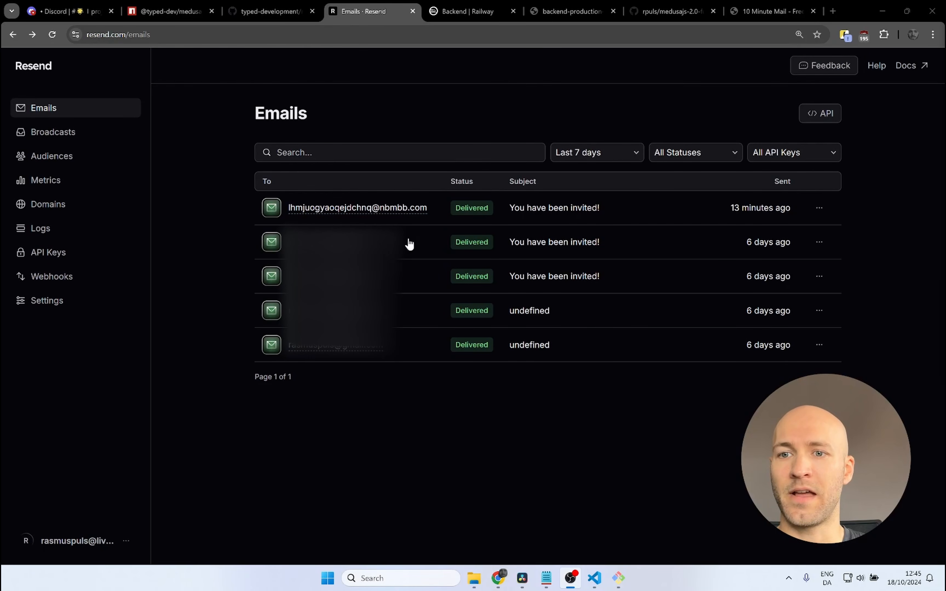
click(387, 208)
scroll(454, 231, down, 3)
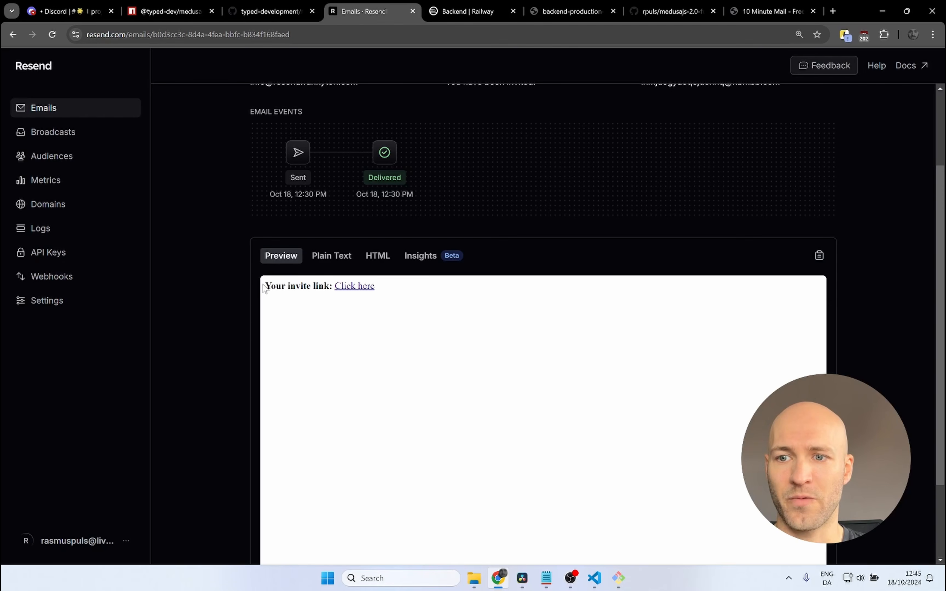
drag(265, 286, 385, 291)
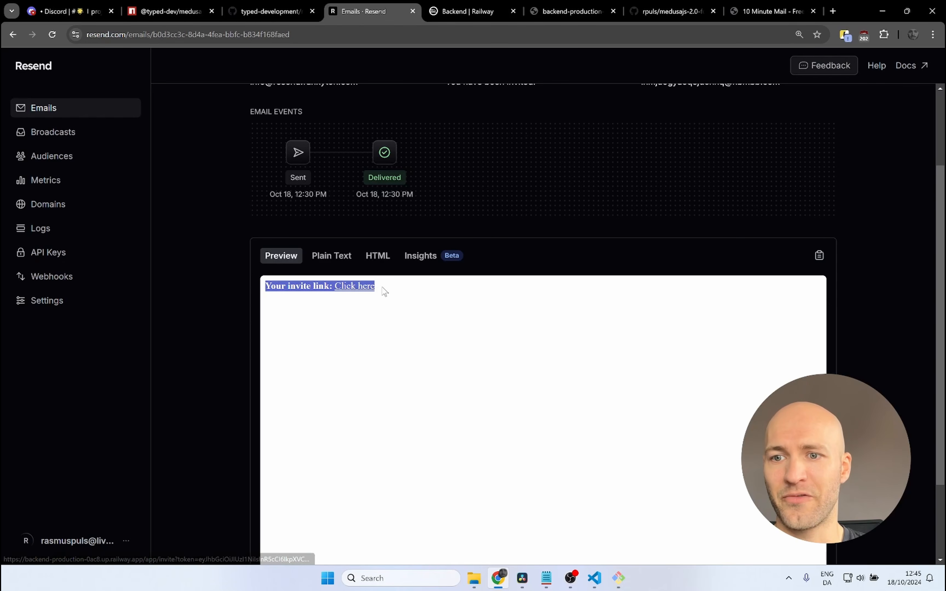
click(301, 307)
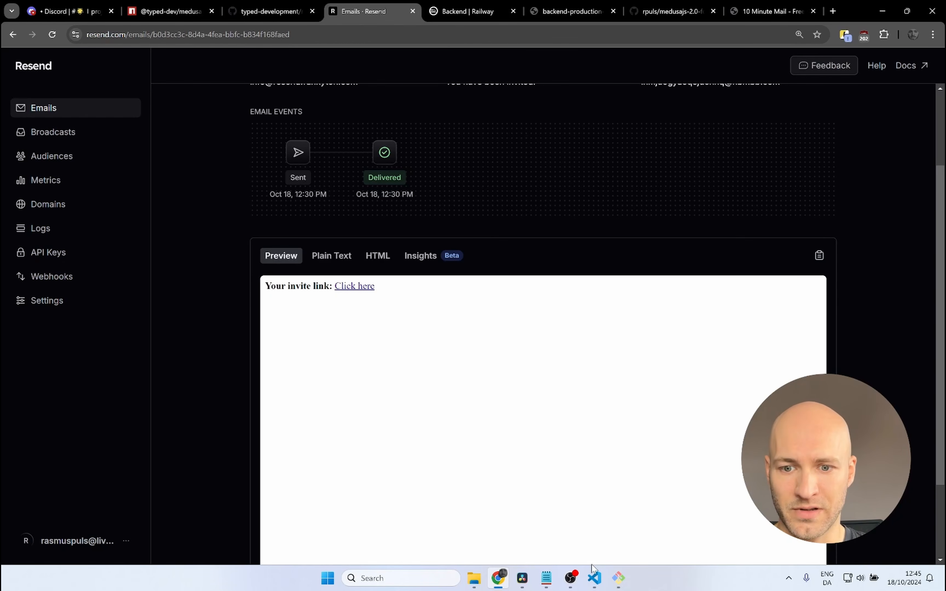
Step: Switch to VS Code, open invite-created.ts in backend/src/subscribers and examine the template and subject in the Resend code
click(593, 579)
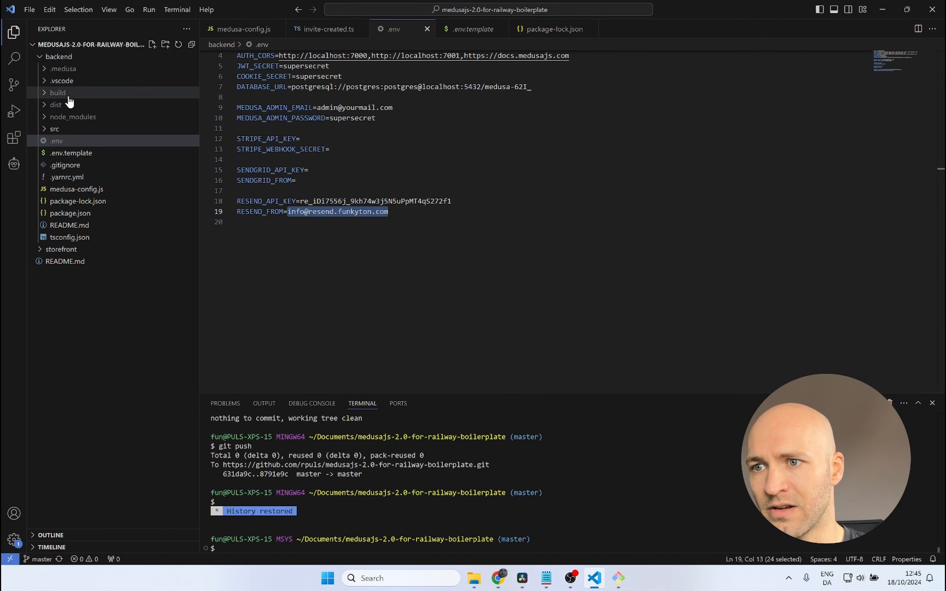
click(57, 131)
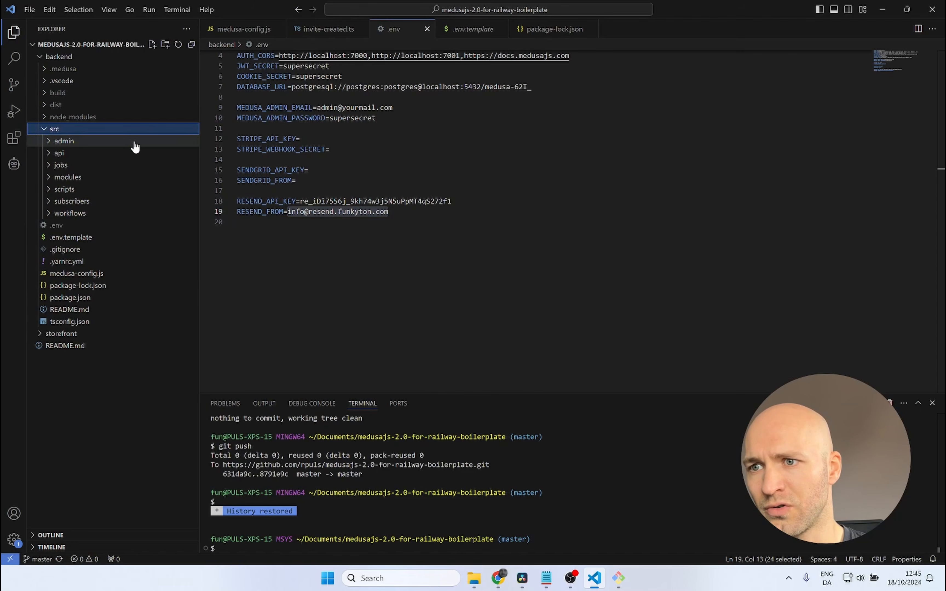
click(80, 202)
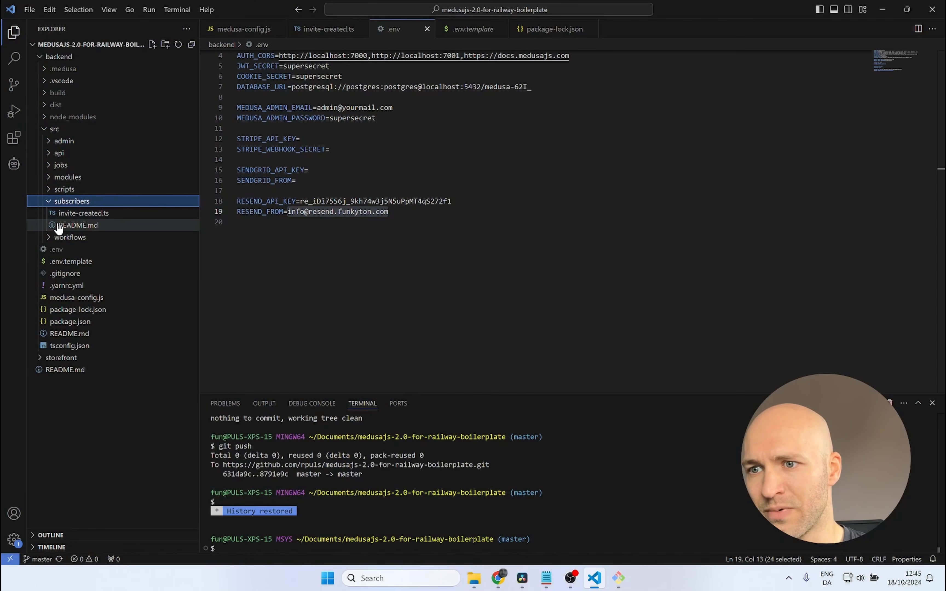
click(72, 221)
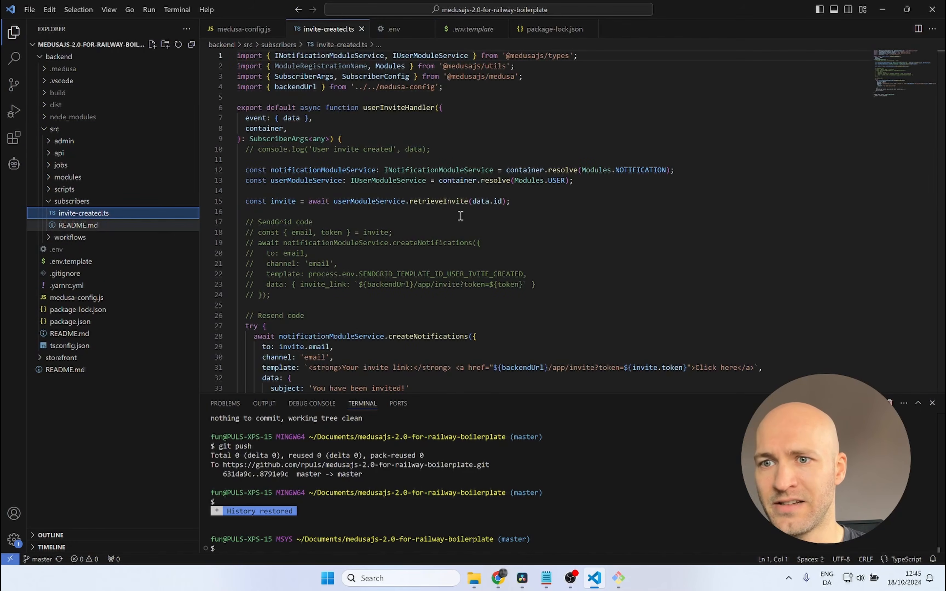
scroll(536, 205, down, 3)
scroll(526, 190, down, 3)
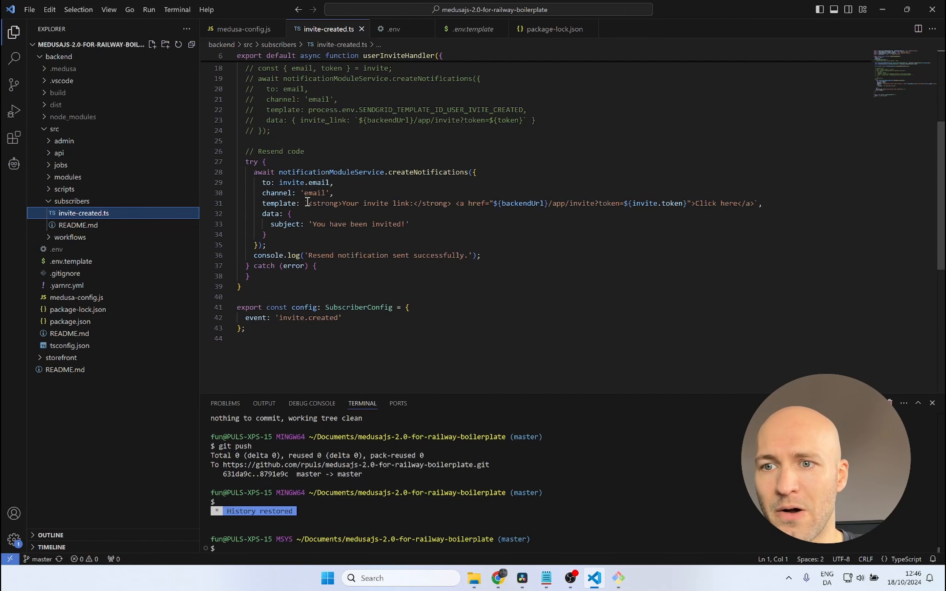
drag(305, 203, 769, 203)
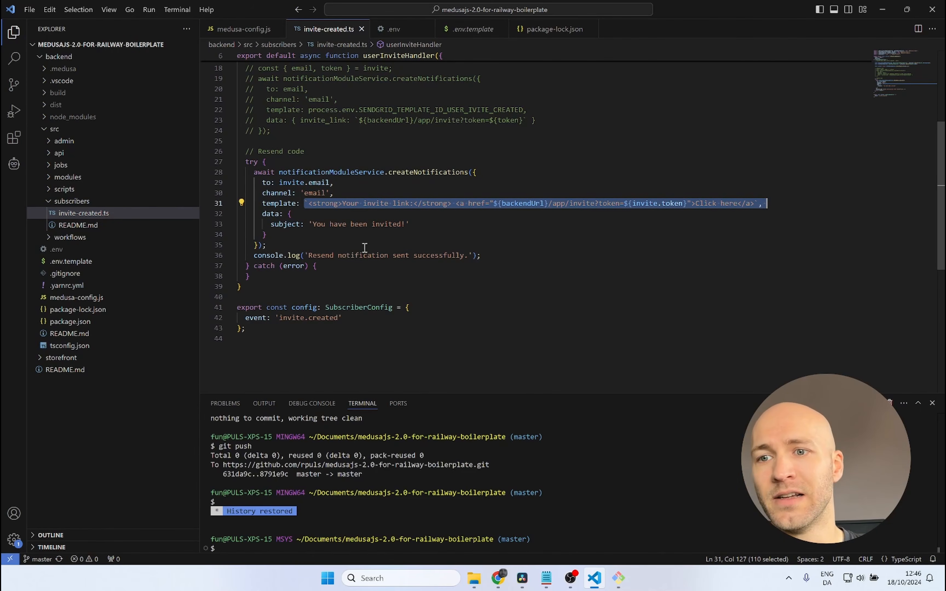
drag(308, 224, 417, 223)
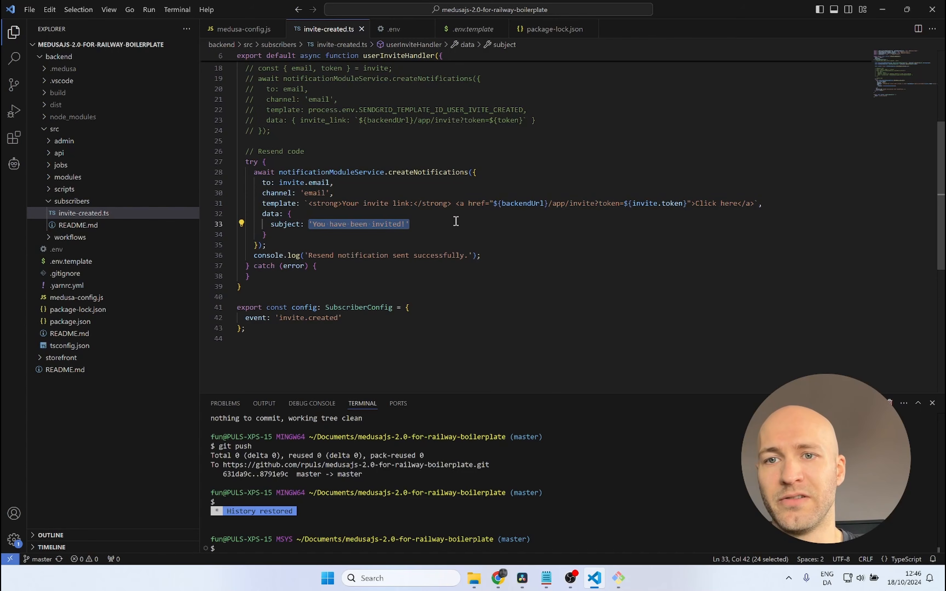